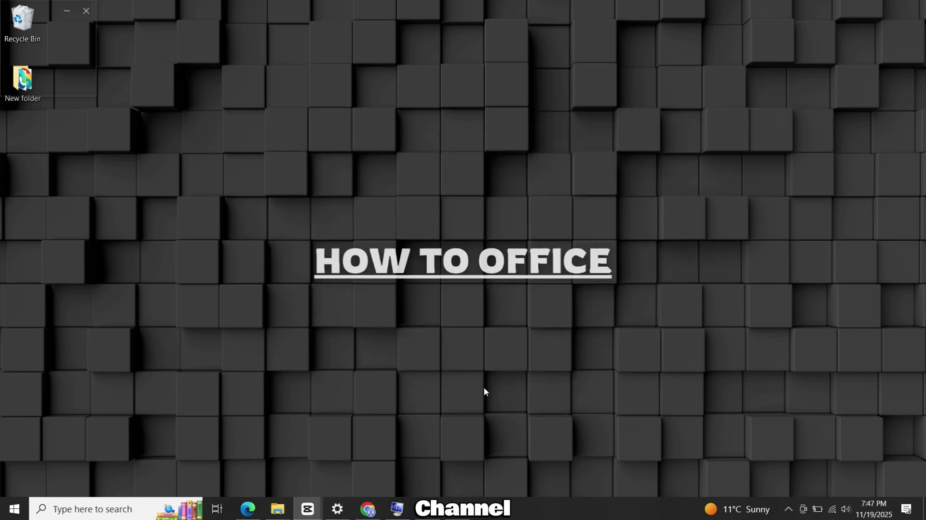
# Open Word, create a blank document and enter the text "subscribe".
pyautogui.press('super')
pyautogui.click(115, 213)
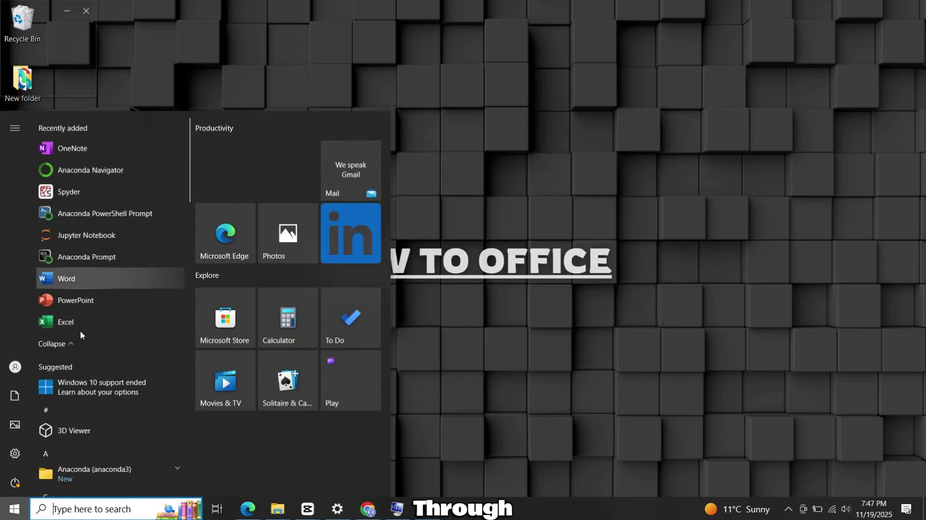
pyautogui.click(106, 278)
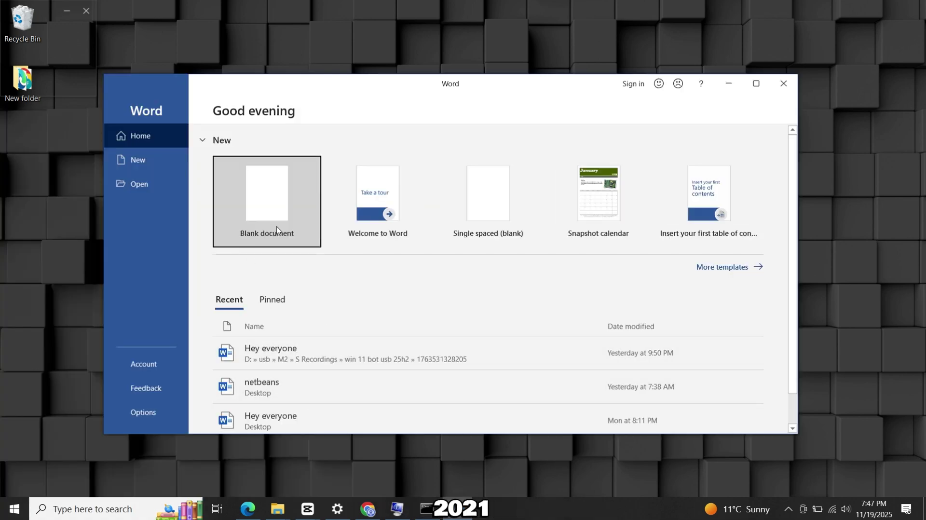
pyautogui.click(276, 231)
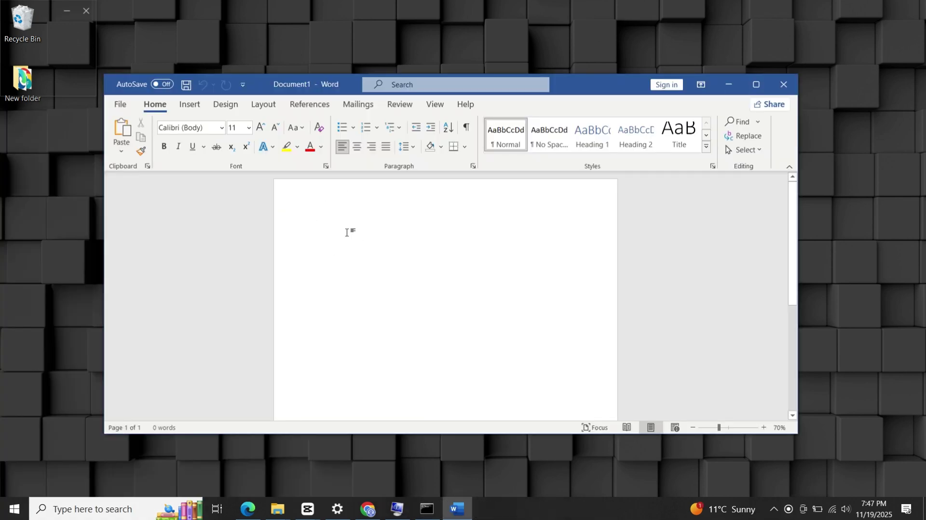
pyautogui.write('subscribe')
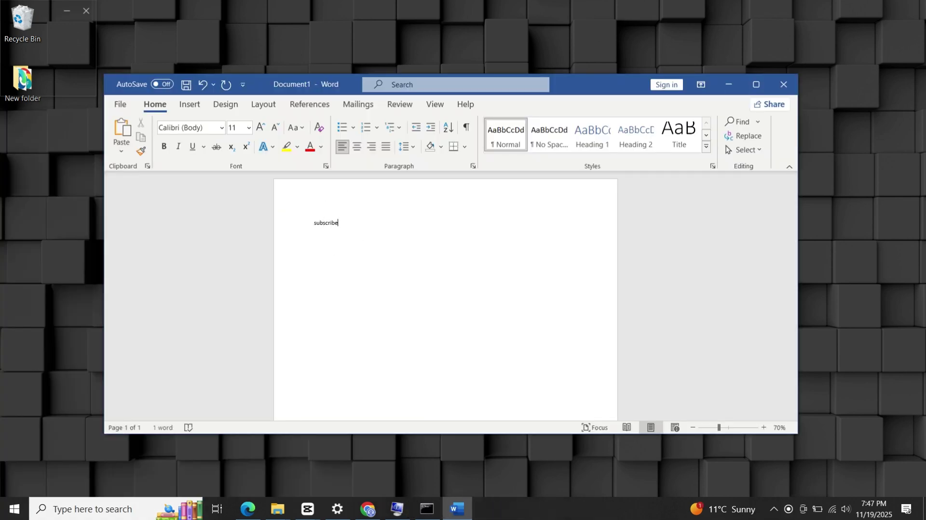
# Change the font size of all the text in the document, and close Word.
pyautogui.hotkey('ctrl', 'a')
pyautogui.click(246, 131)
pyautogui.click(246, 131)
pyautogui.click(246, 247)
pyautogui.hotkey('alt', 'F4')
pyautogui.click(462, 280)
# Open Excel, create a blank workbook, and enter "like" in A1 and "subscribe" in A2.
pyautogui.press('super')
pyautogui.click(104, 330)
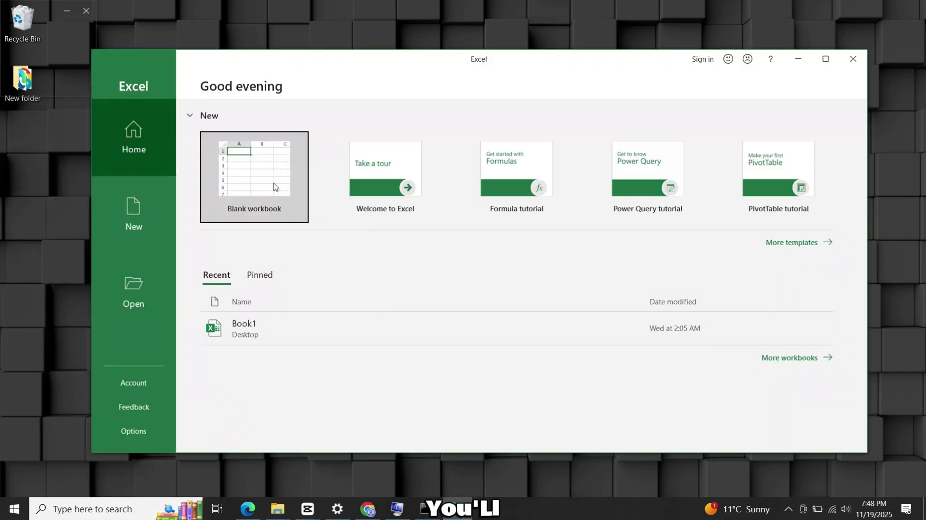
pyautogui.click(277, 169)
pyautogui.write('like')
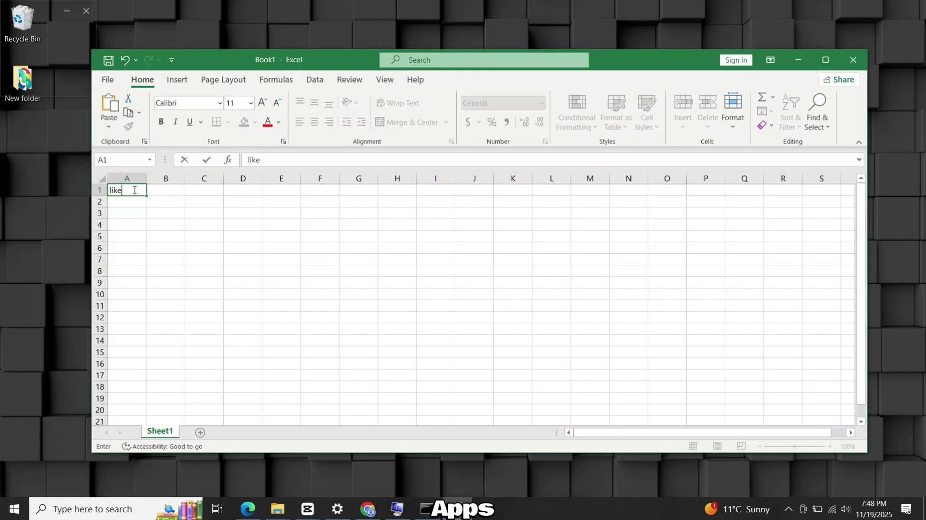
pyautogui.press('Return')
pyautogui.write('subscribe')
pyautogui.click(166, 190)
pyautogui.click(177, 80)
pyautogui.scroll(-1, 278, 85)
pyautogui.scroll(1, 277, 86)
# Save the workbook to a folder chosen by browsing, and close Excel.
pyautogui.hotkey('ctrl', 's')
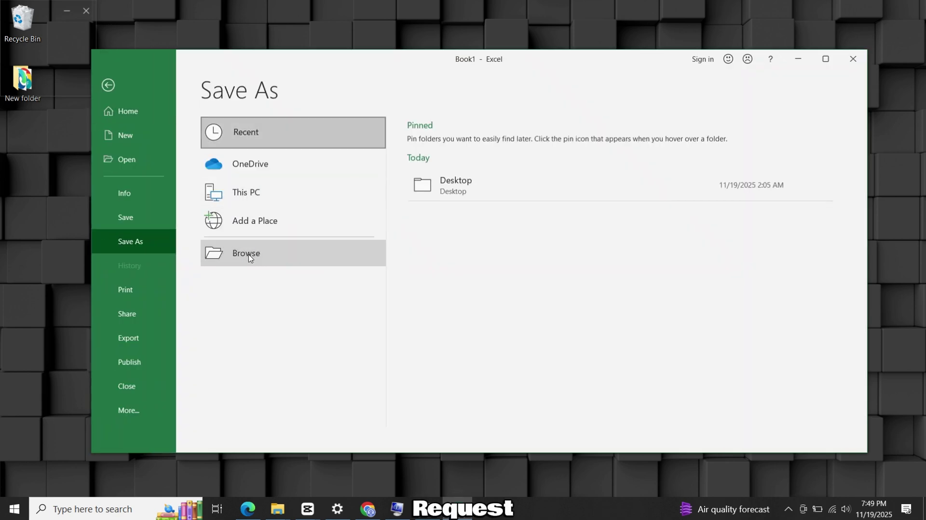
pyautogui.click(249, 256)
pyautogui.click(144, 152)
pyautogui.click(434, 334)
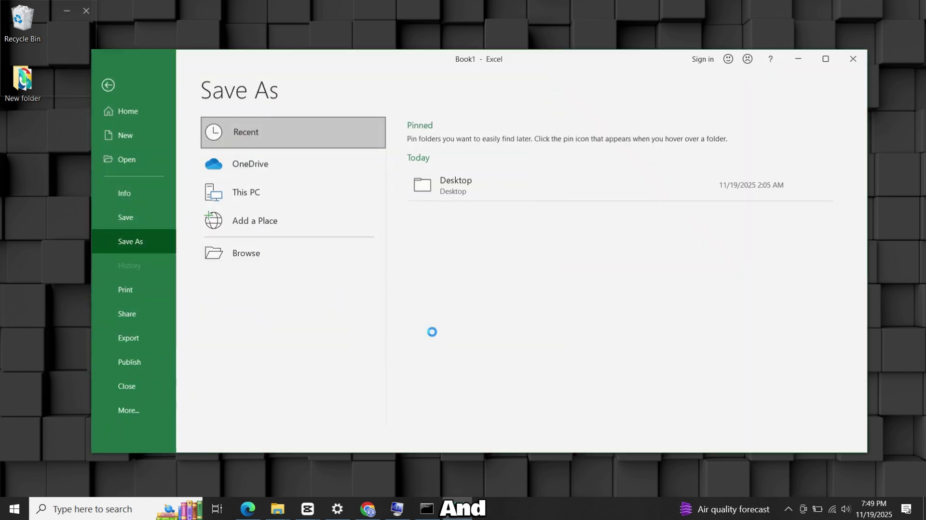
pyautogui.click(852, 59)
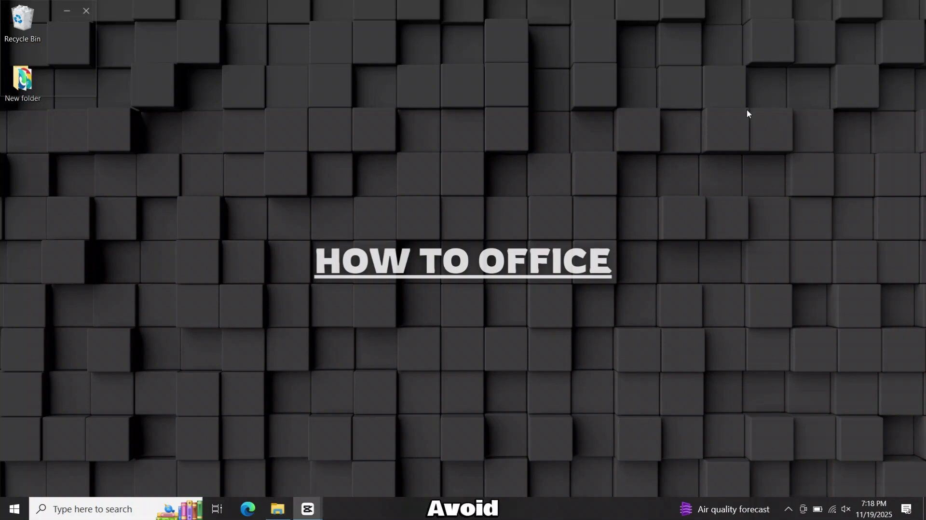
# Open Windows Settings and go to the Apps & features list.
pyautogui.click(13, 508)
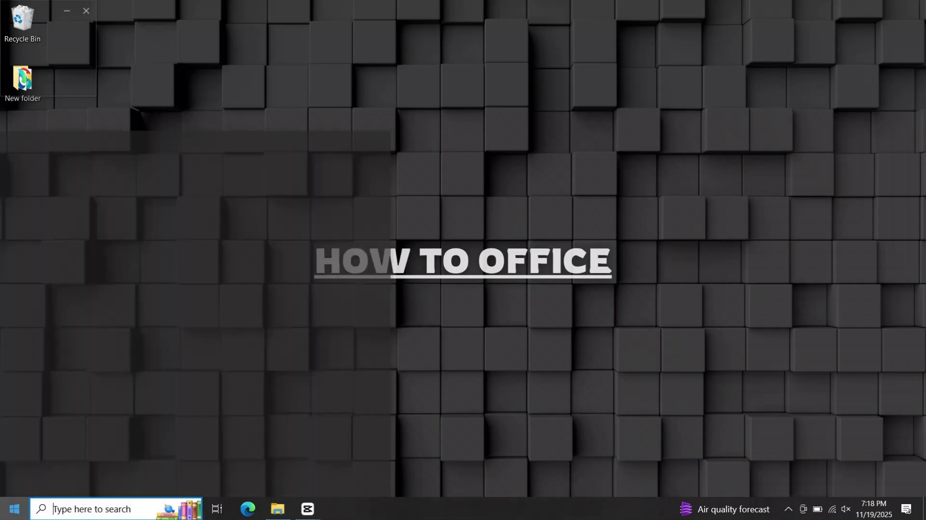
pyautogui.click(11, 451)
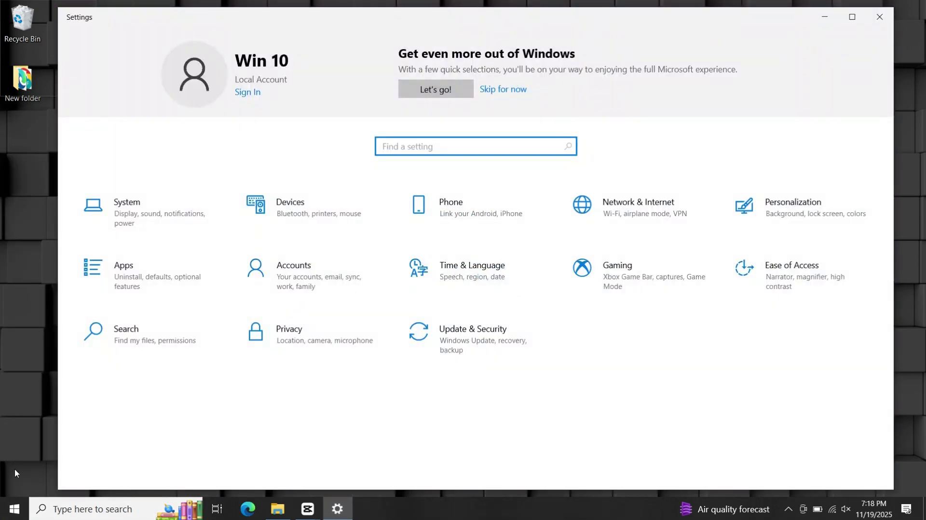
pyautogui.click(148, 279)
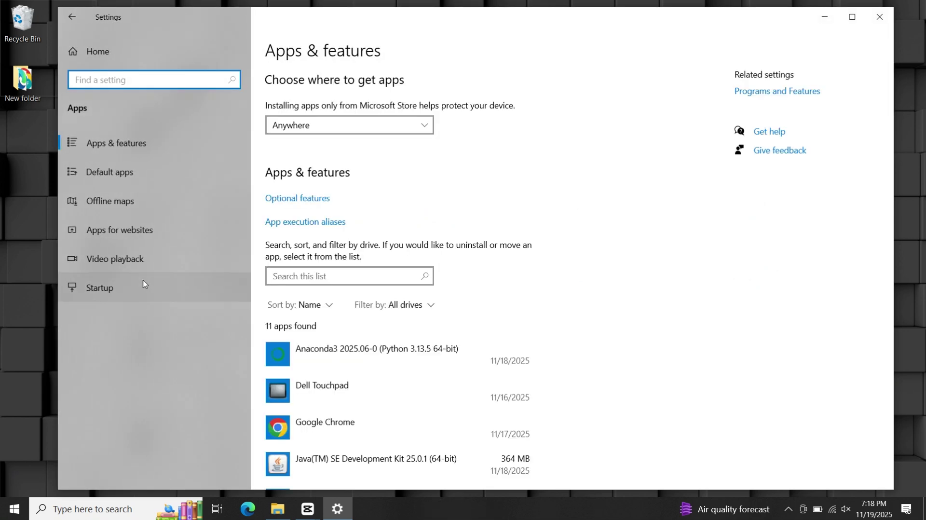
pyautogui.click(350, 388)
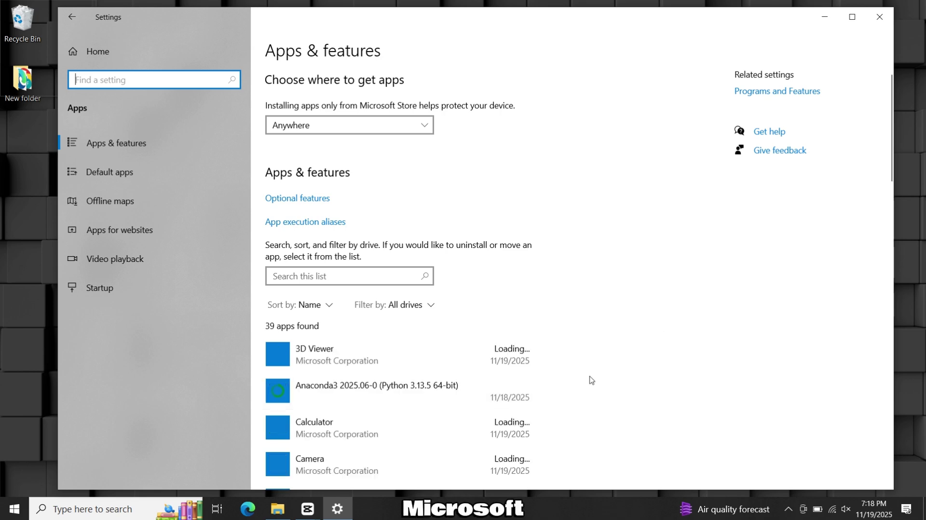
# Uninstall Microsoft Office LTSC Professional Plus 2021 - en-us, close the uninstaller and minimize the Settings window.
pyautogui.scroll(-12, 590, 380)
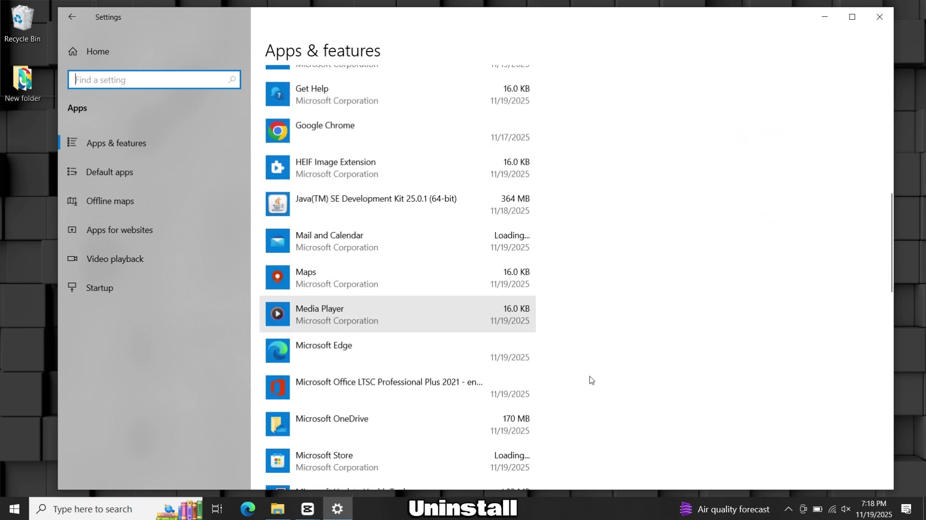
pyautogui.scroll(-3, 591, 380)
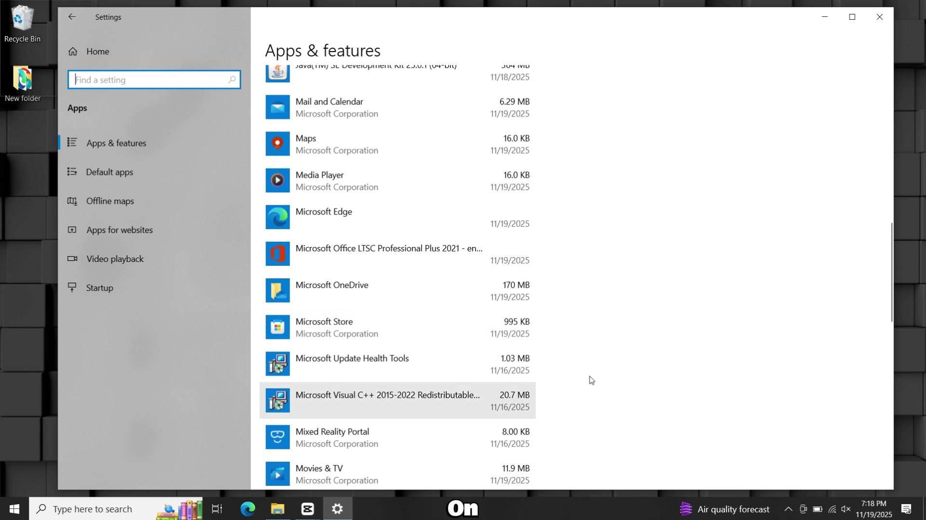
pyautogui.click(331, 254)
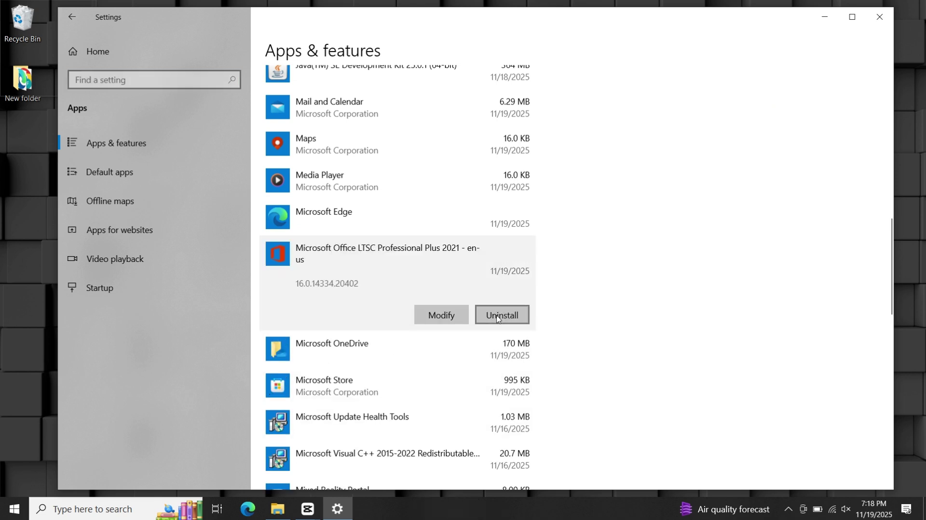
pyautogui.click(498, 318)
pyautogui.click(557, 285)
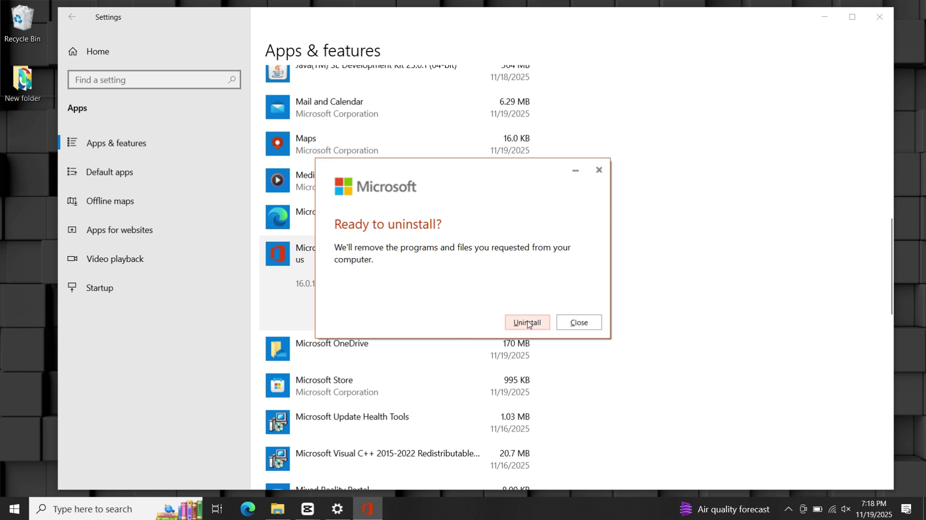
pyautogui.click(527, 322)
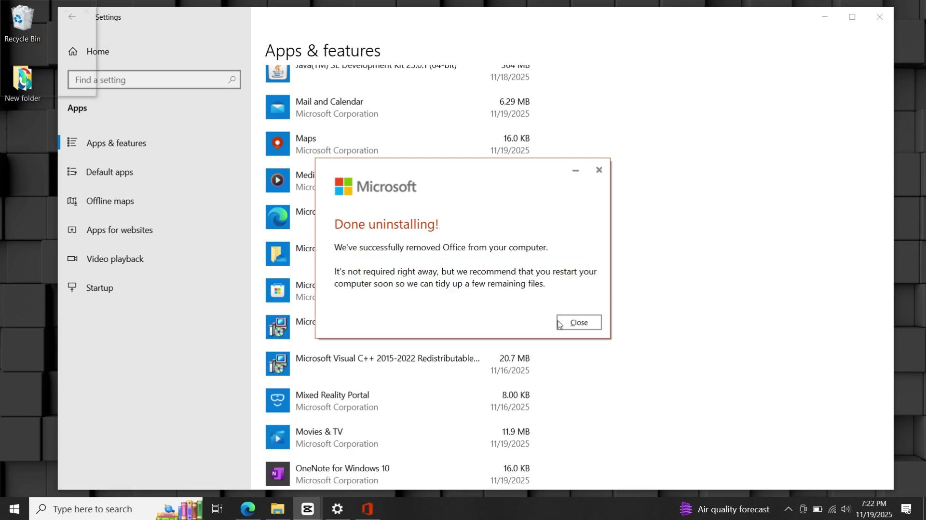
pyautogui.click(560, 323)
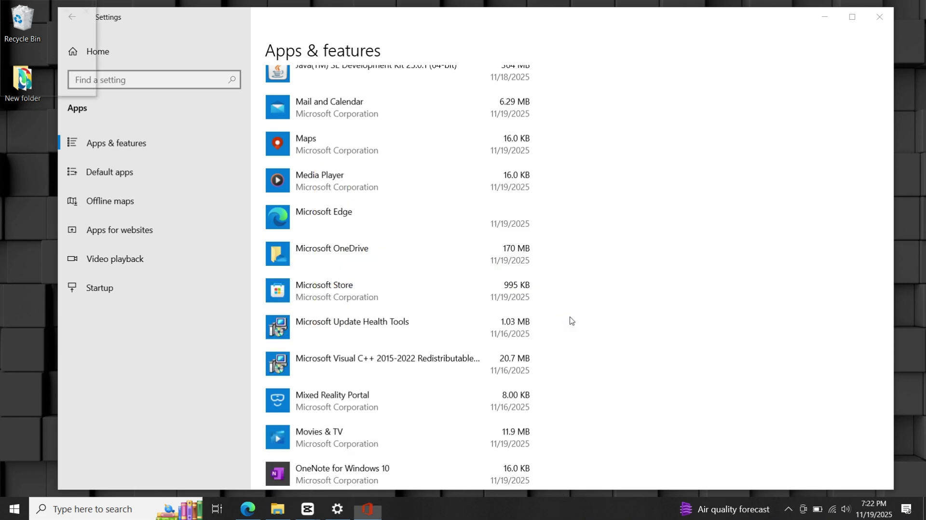
pyautogui.click(824, 17)
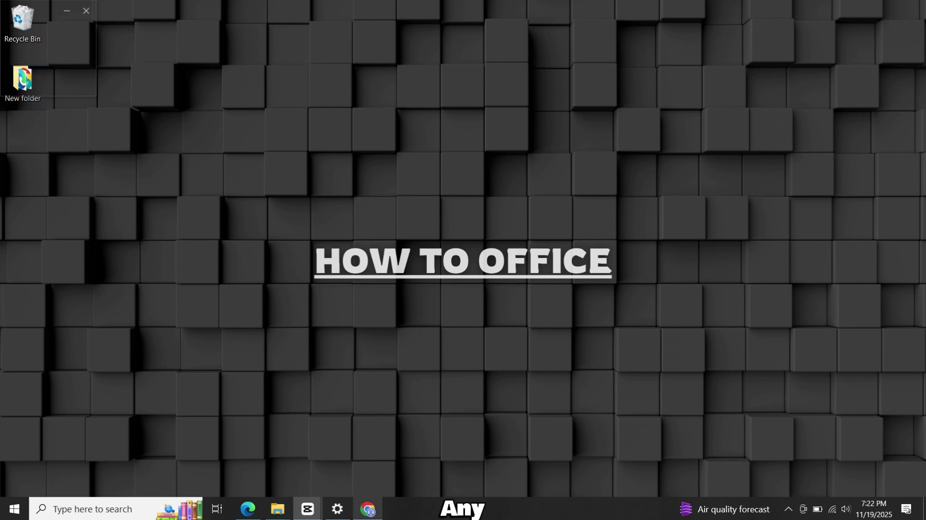
# Switch to Chrome, search for "office deployment tool" and open the official Microsoft download page.
pyautogui.click(368, 508)
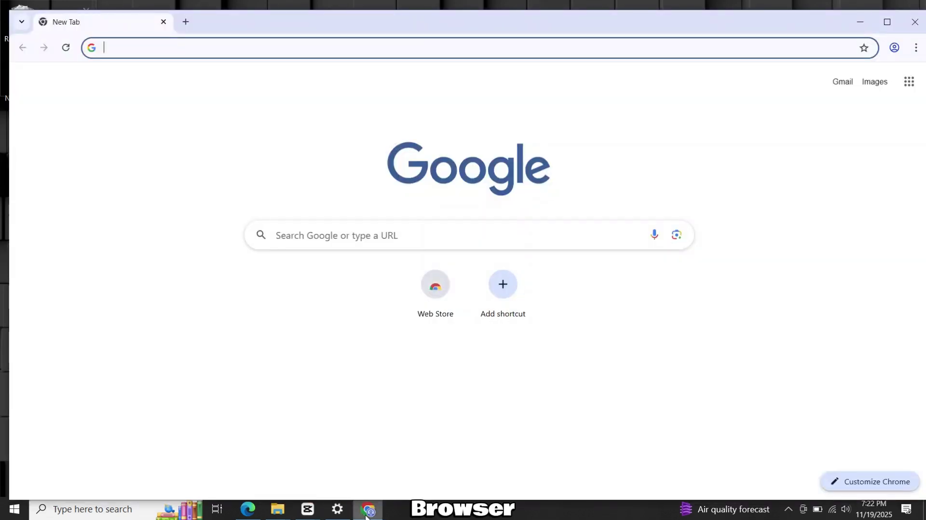
pyautogui.doubleClick(419, 26)
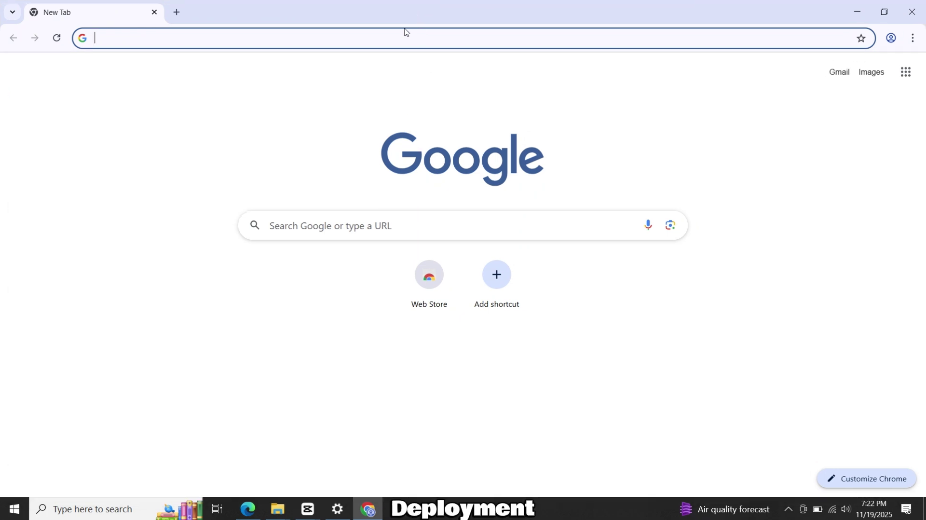
pyautogui.click(277, 38)
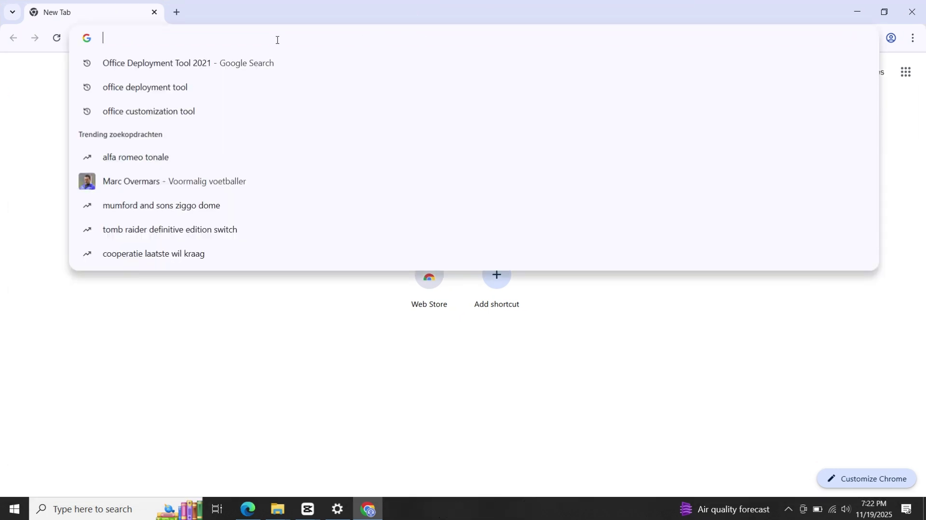
pyautogui.write('OFFI')
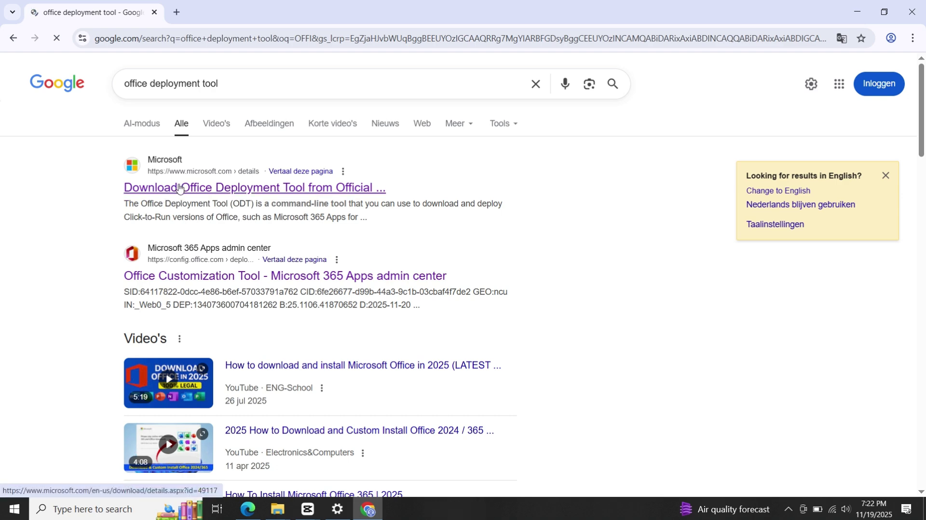
pyautogui.click(179, 188)
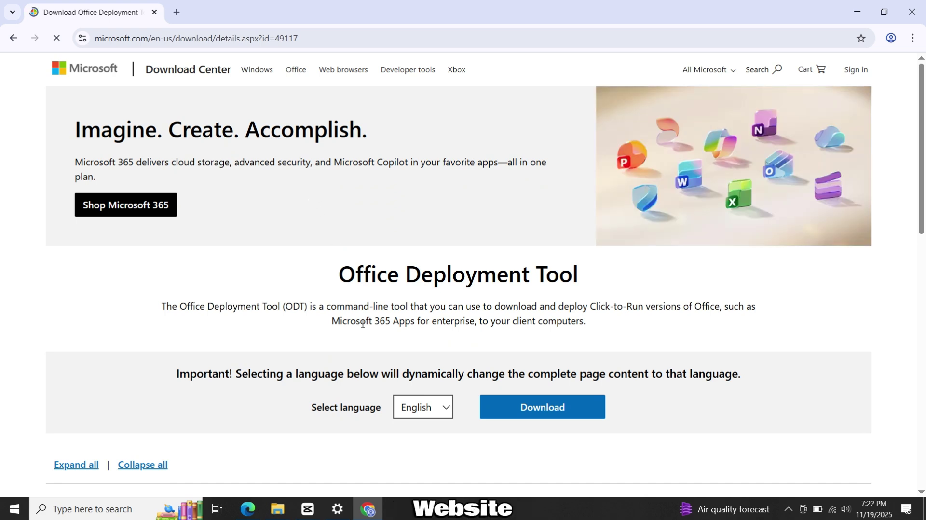
# Download the Office Deployment Tool with English as the language.
pyautogui.click(424, 412)
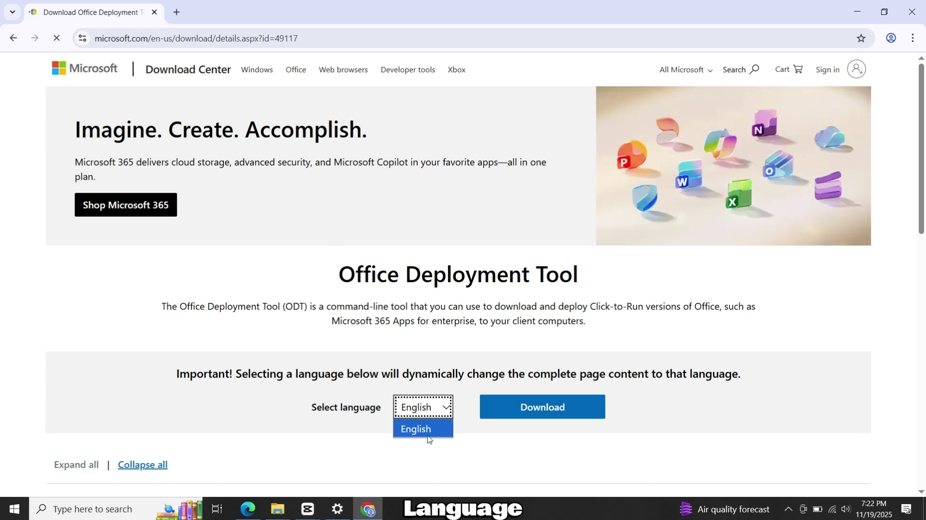
pyautogui.click(427, 434)
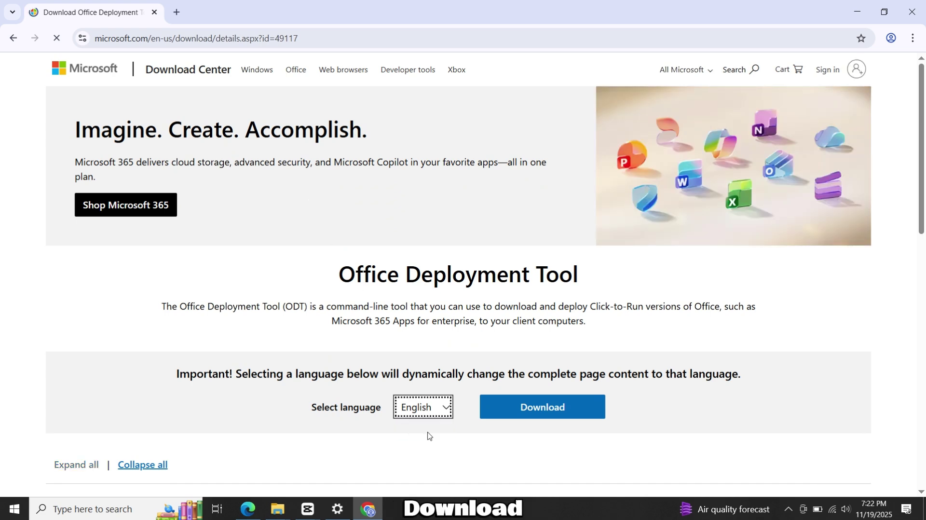
pyautogui.click(554, 407)
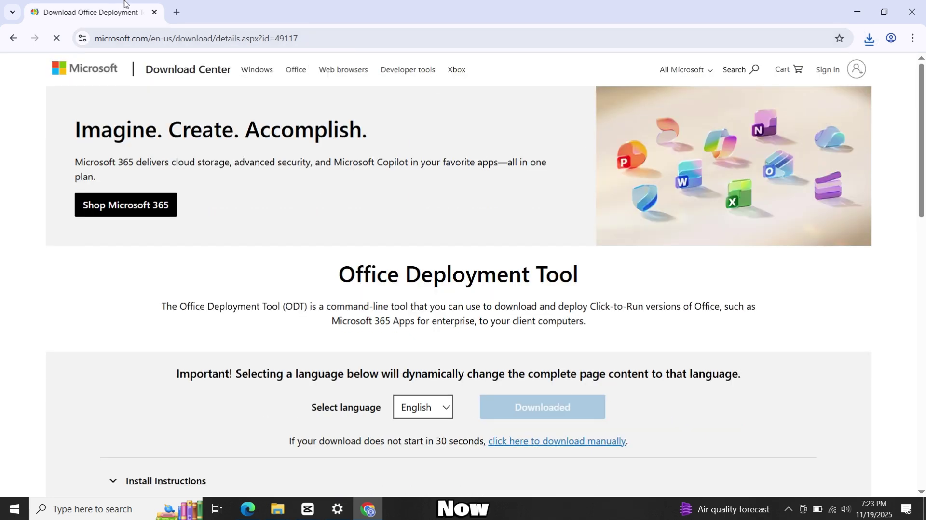
# Search for "office customization tool" in a new browser tab and open the Microsoft 365 Apps admin center result.
pyautogui.click(175, 15)
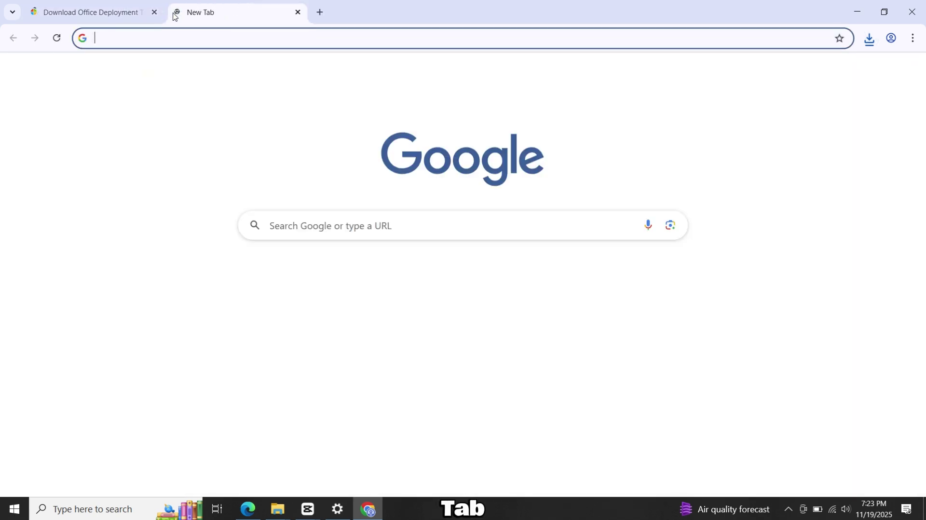
pyautogui.click(170, 40)
pyautogui.write('o')
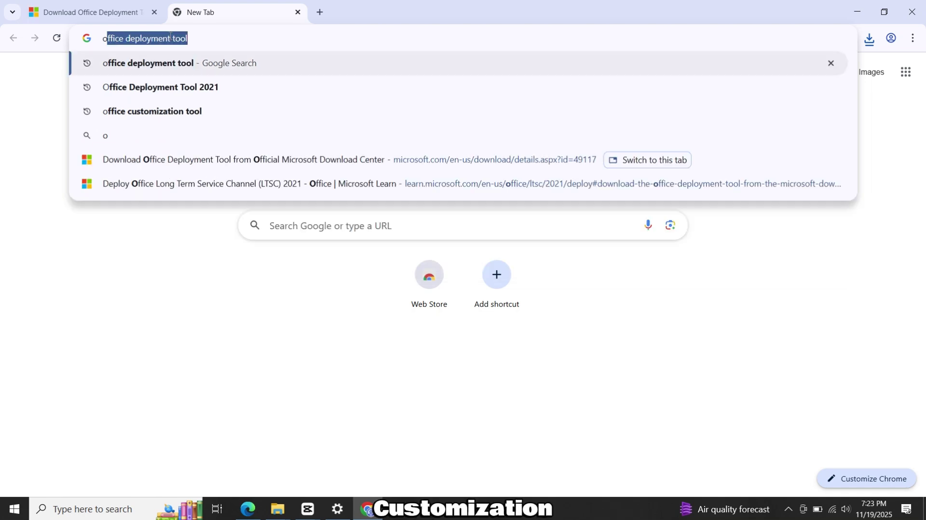
pyautogui.write('ffice ')
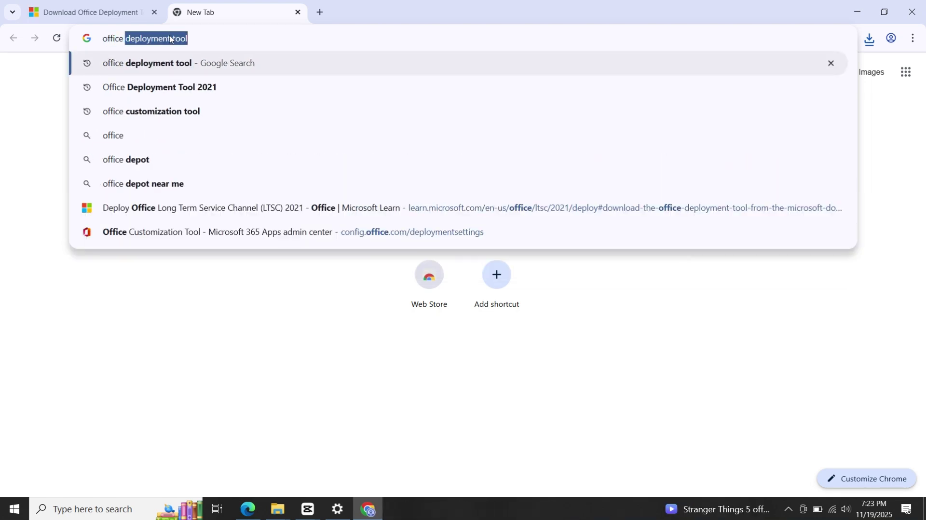
pyautogui.write('cust')
pyautogui.press('Right')
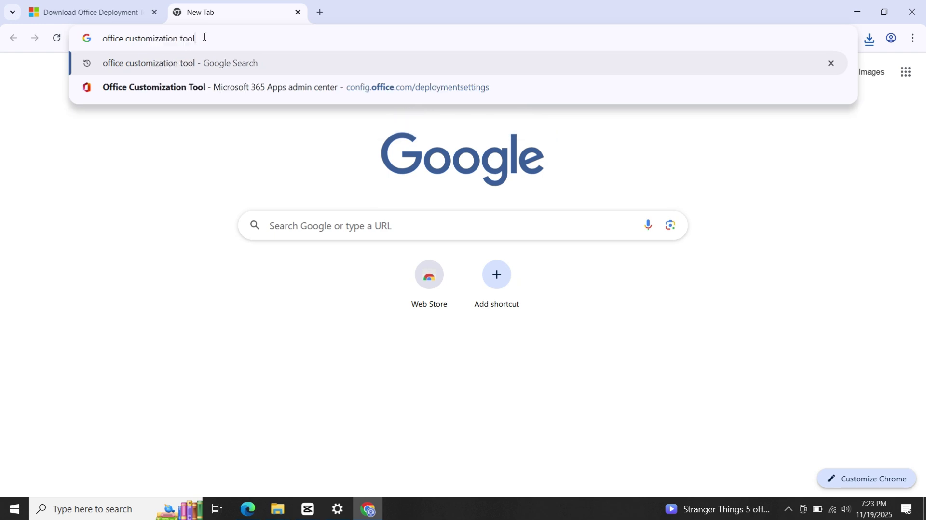
pyautogui.press('Return')
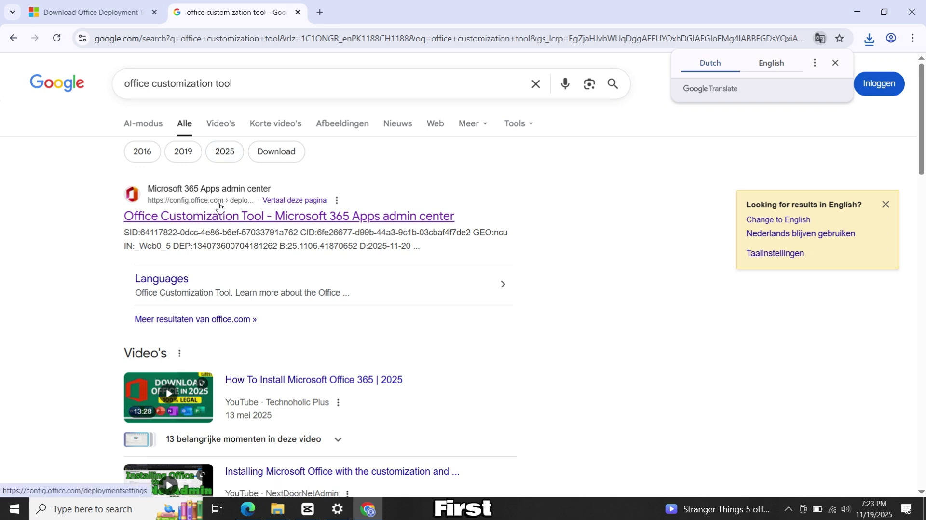
pyautogui.click(234, 224)
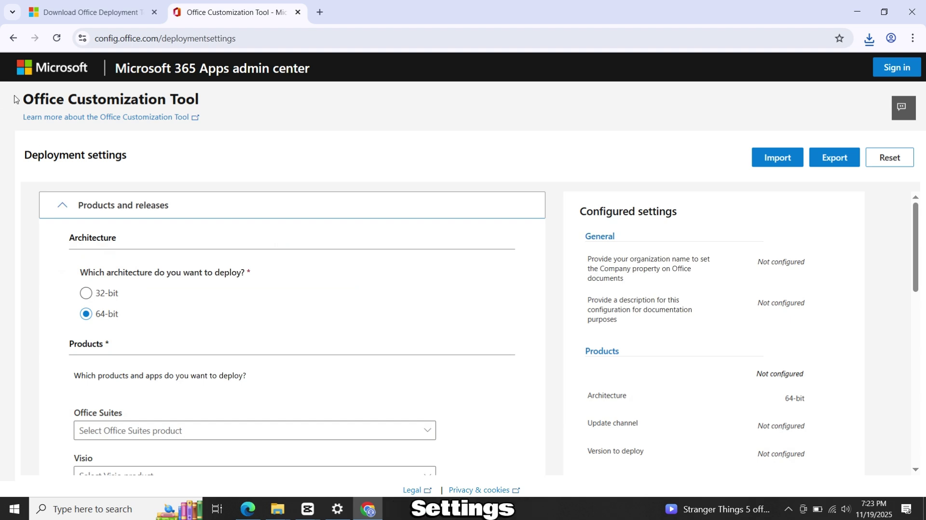
pyautogui.tripleClick(160, 96)
pyautogui.click(207, 100)
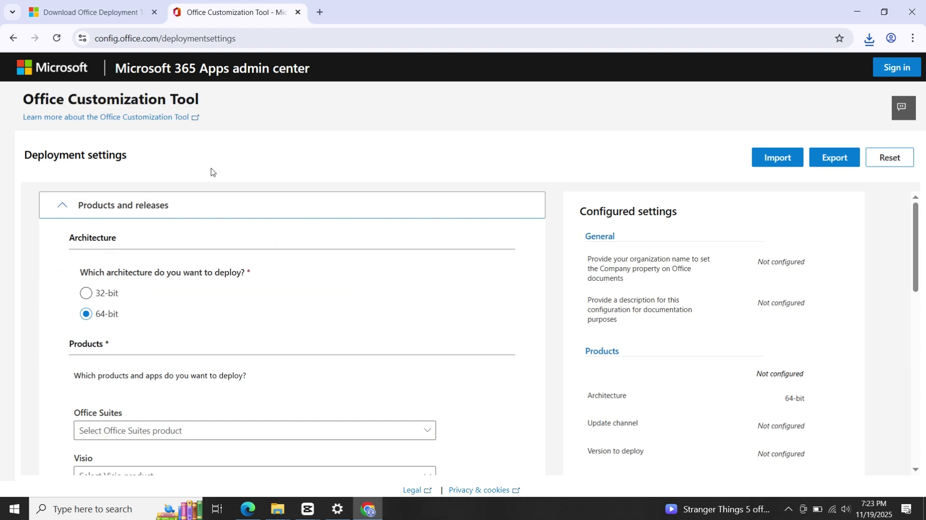
# Open System Information from the Windows search, check the System Type entry, and minimize the window.
pyautogui.scroll(-3, 151, 252)
pyautogui.scroll(2, 151, 252)
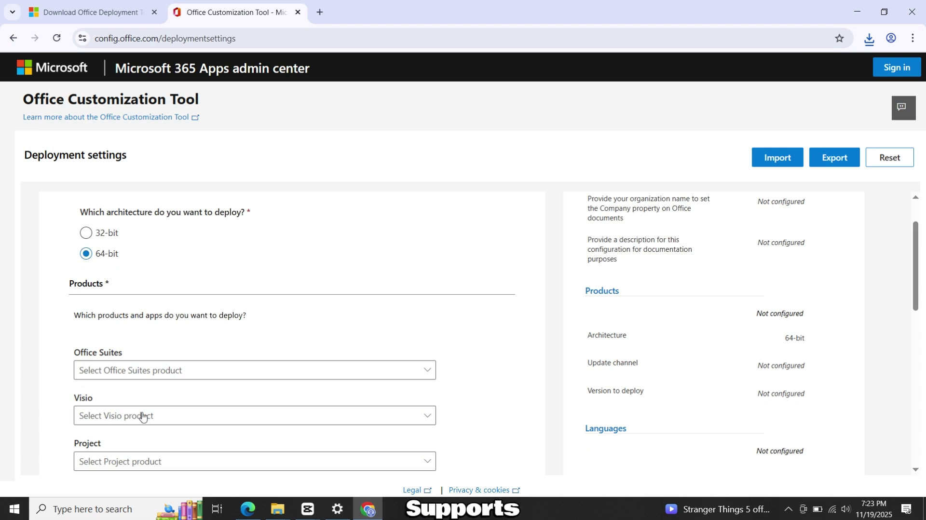
pyautogui.click(133, 506)
pyautogui.write('sys')
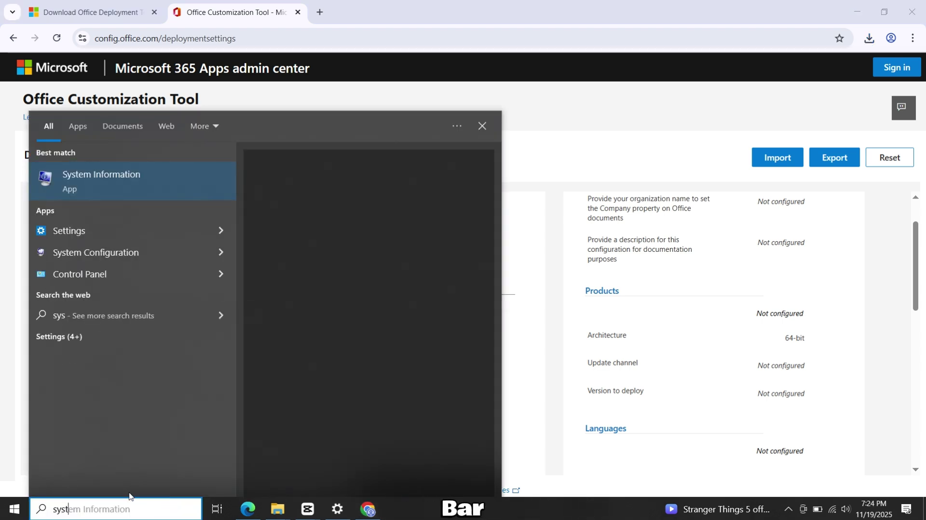
pyautogui.write('t')
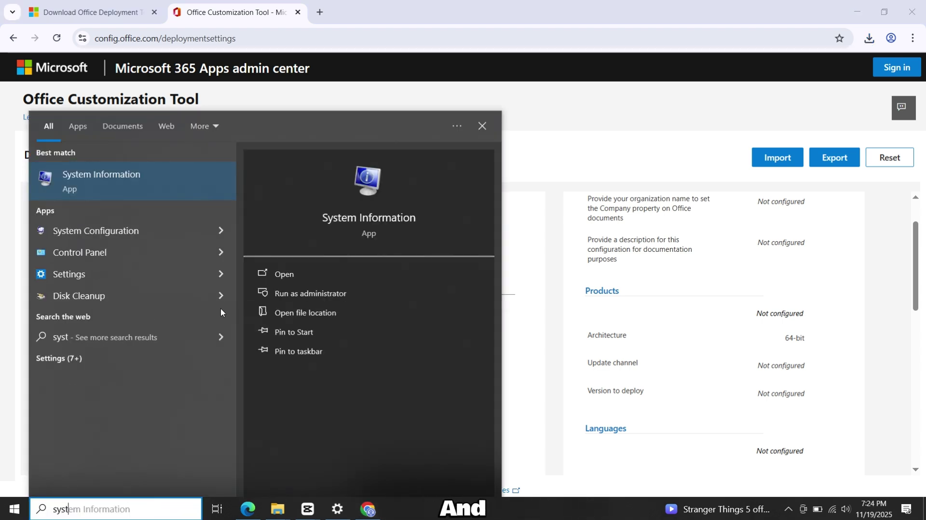
pyautogui.click(367, 218)
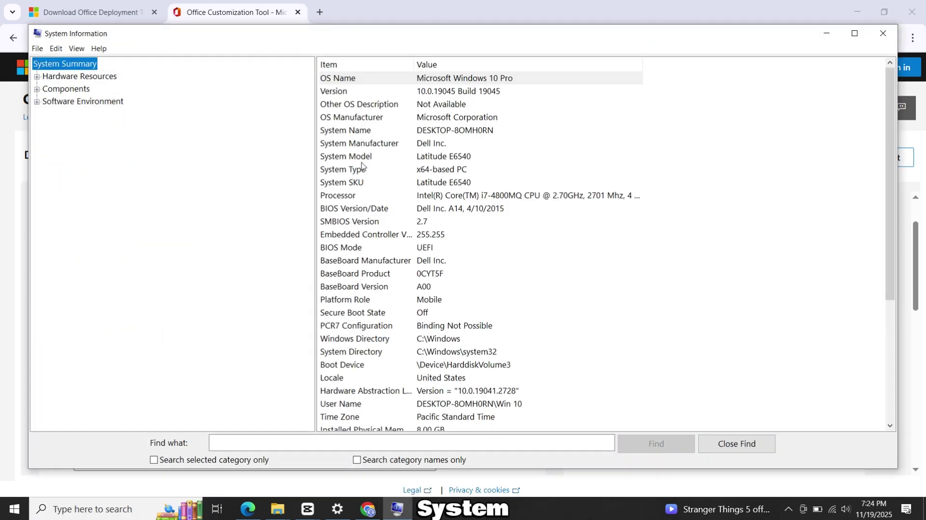
pyautogui.click(365, 172)
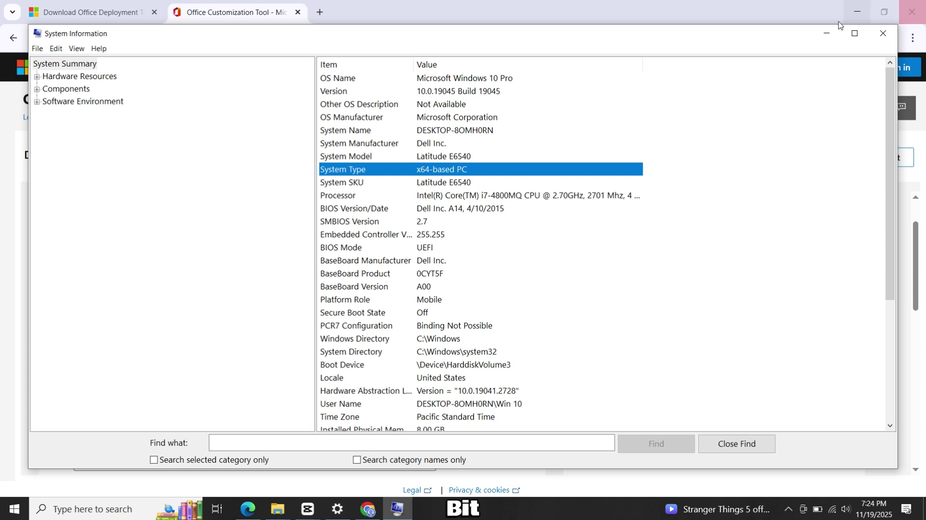
pyautogui.click(827, 33)
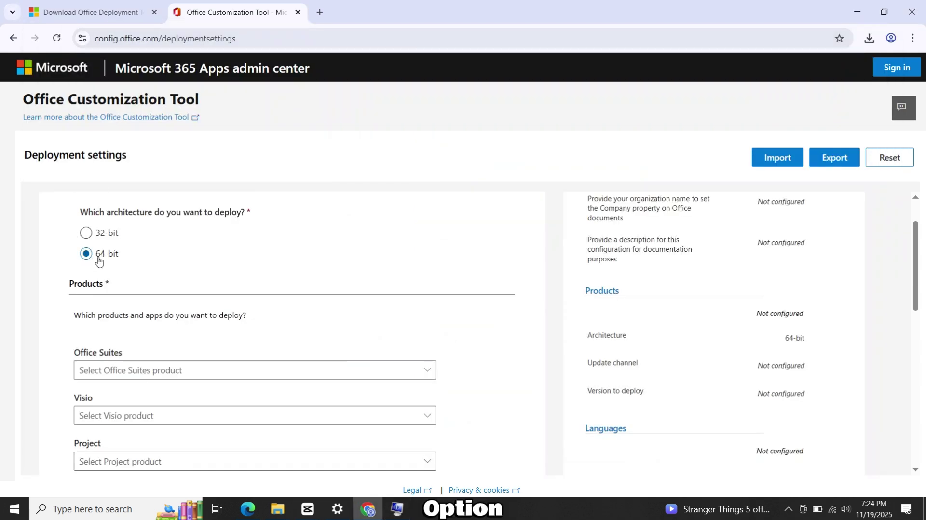
# Choose Office LTSC Professional Plus 2021 - Volume License as the Office suite to deploy.
pyautogui.scroll(-3, 130, 277)
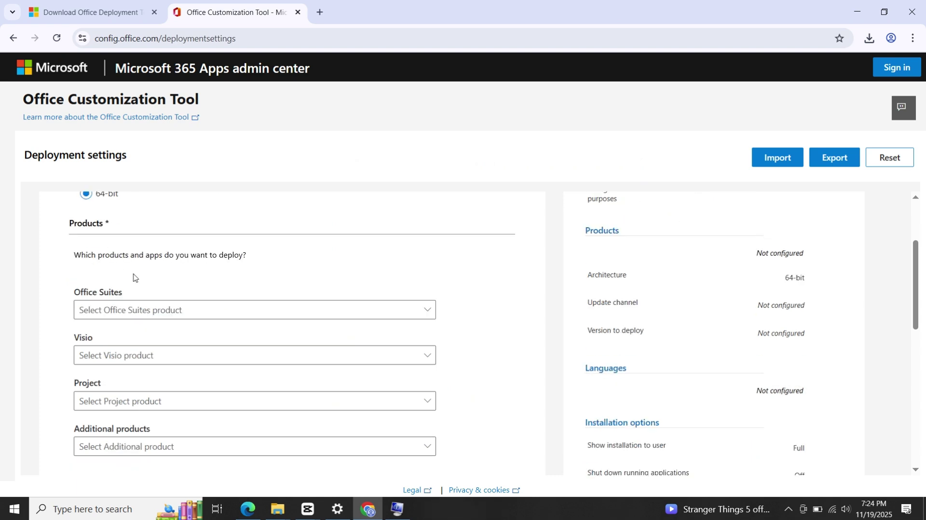
pyautogui.click(179, 258)
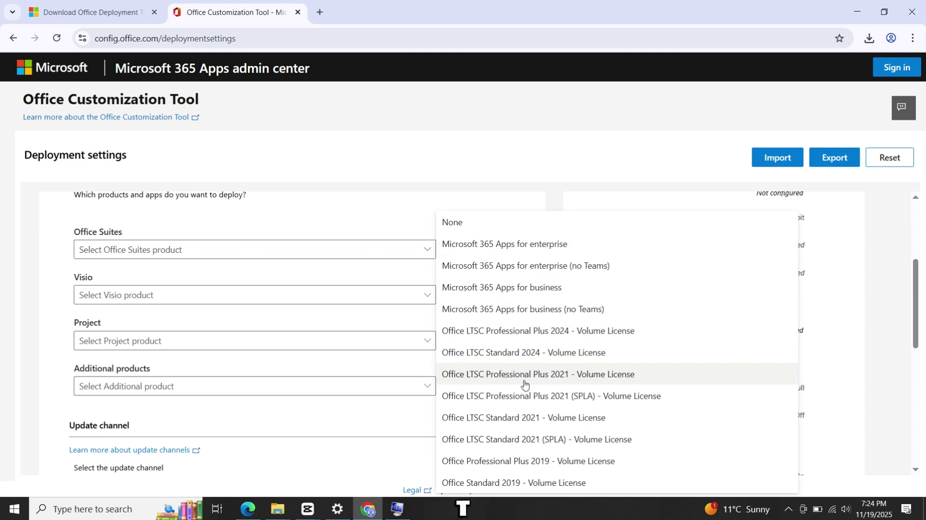
pyautogui.click(514, 374)
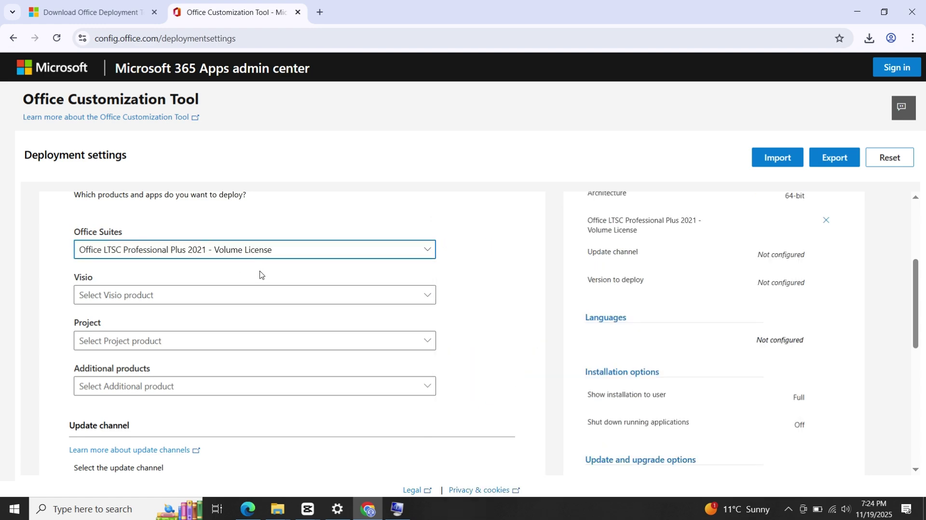
# Exclude Access, OneDrive Desktop, Outlook (classic) and Publisher from the deployed apps and continue to the language settings.
pyautogui.scroll(-5, 259, 275)
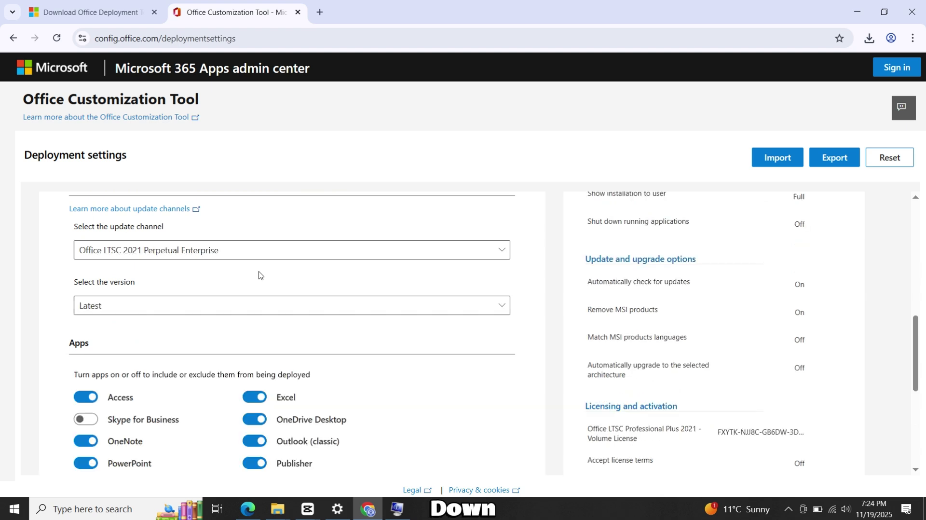
pyautogui.scroll(-3, 259, 274)
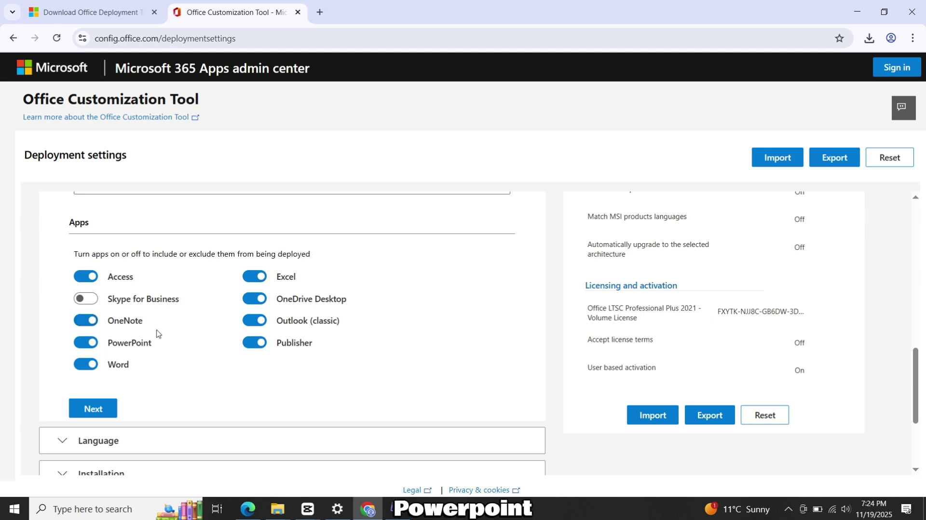
pyautogui.click(80, 345)
pyautogui.click(79, 345)
pyautogui.click(93, 279)
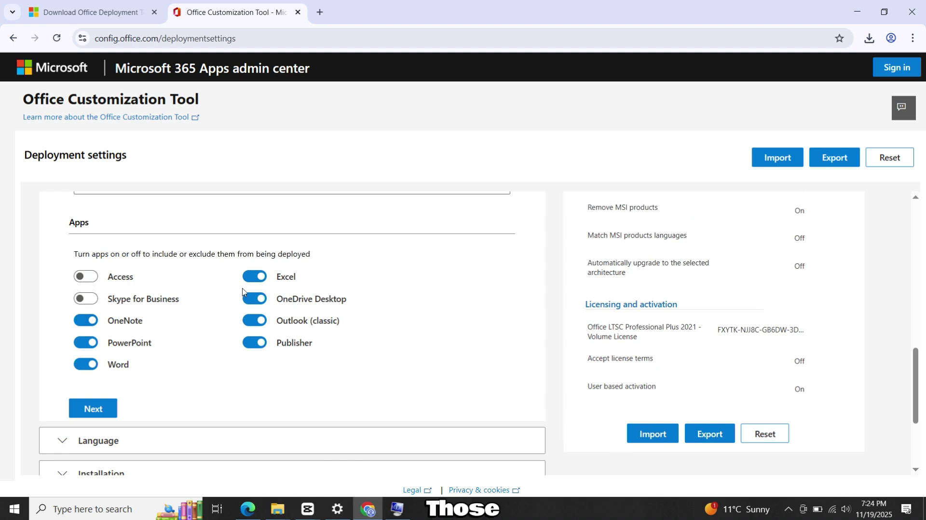
pyautogui.click(254, 301)
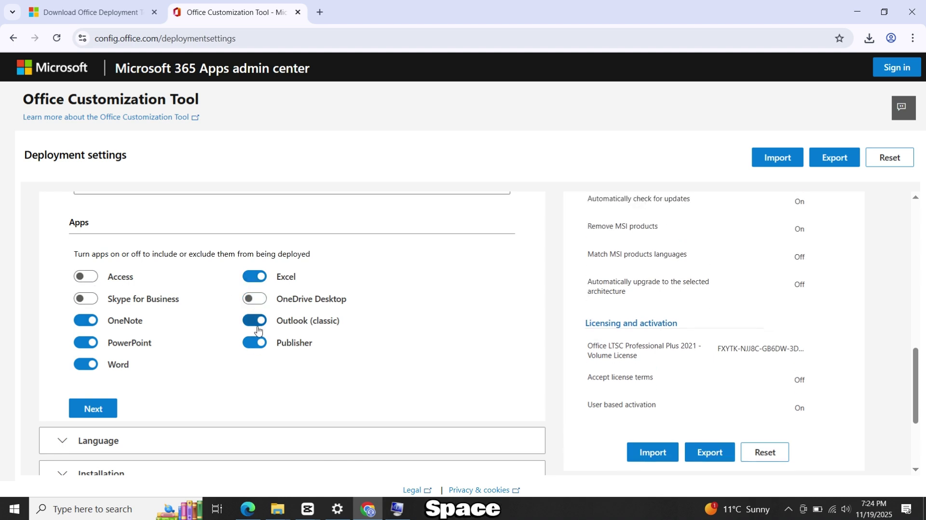
pyautogui.click(257, 322)
pyautogui.click(256, 345)
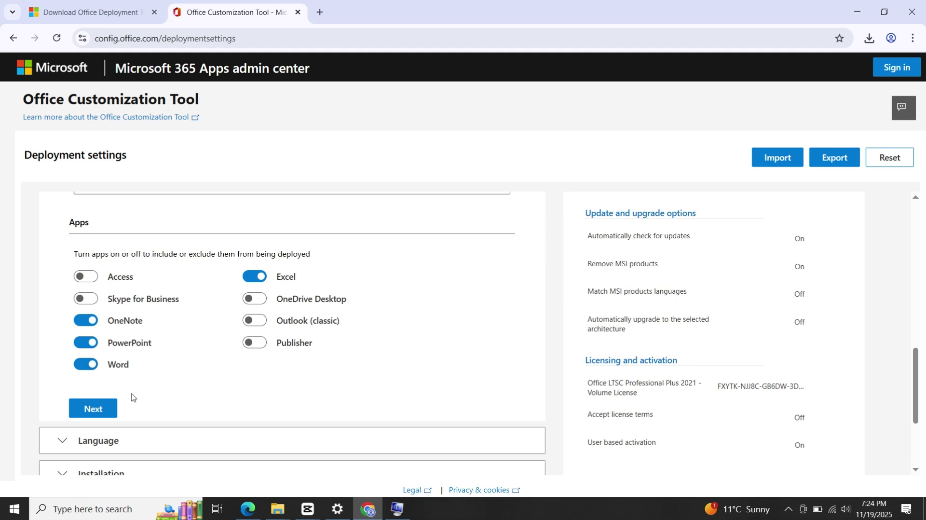
pyautogui.click(93, 409)
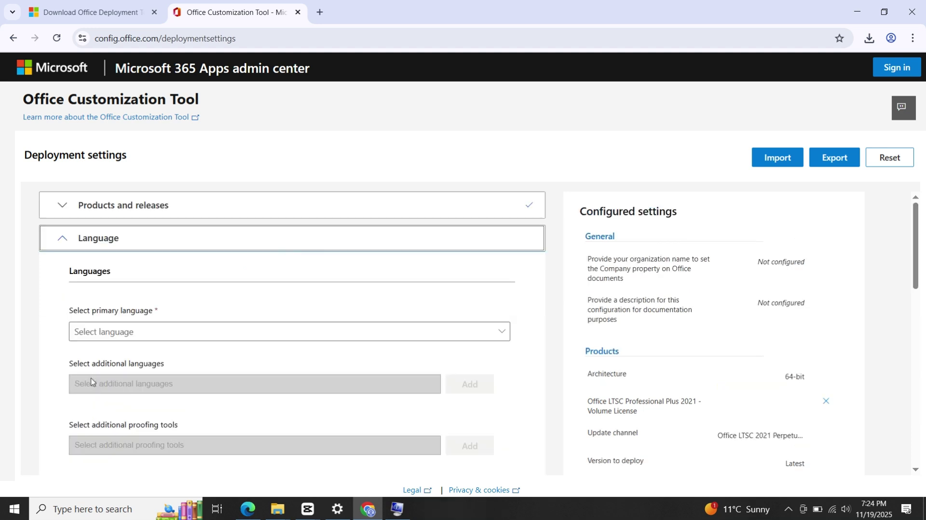
# Set the primary language to English (United States) and continue to the installation settings.
pyautogui.click(266, 342)
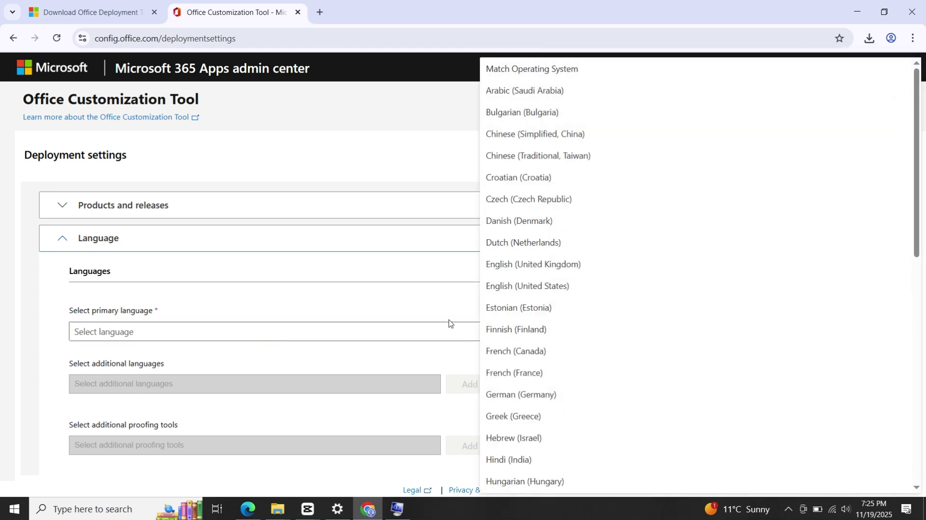
pyautogui.click(552, 288)
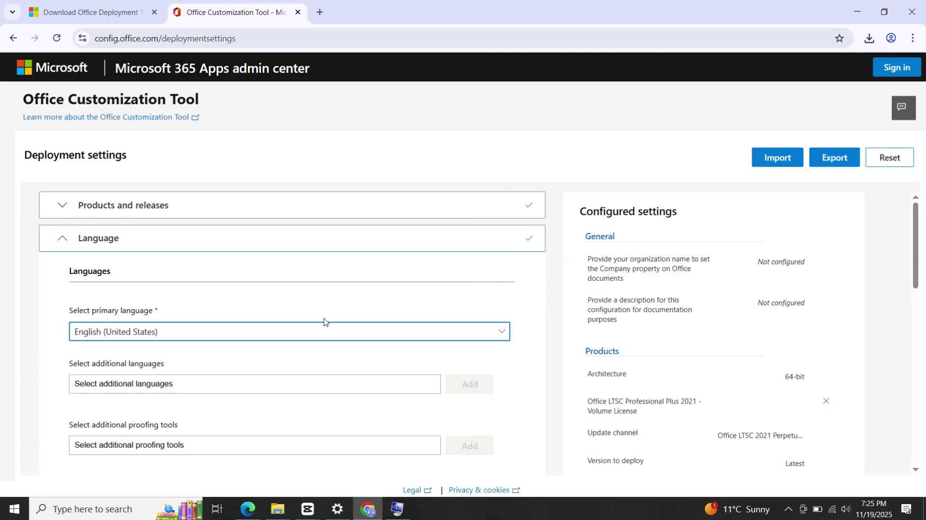
pyautogui.scroll(-3, 324, 322)
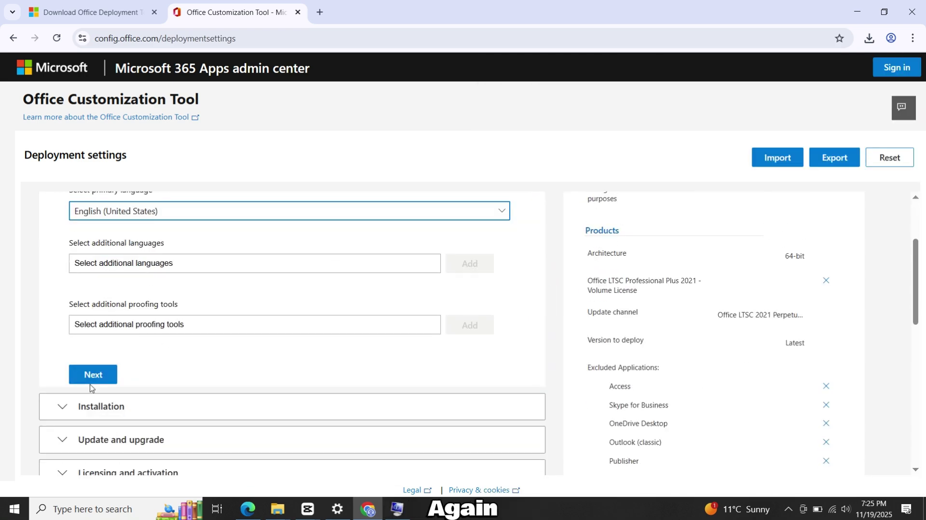
pyautogui.click(93, 376)
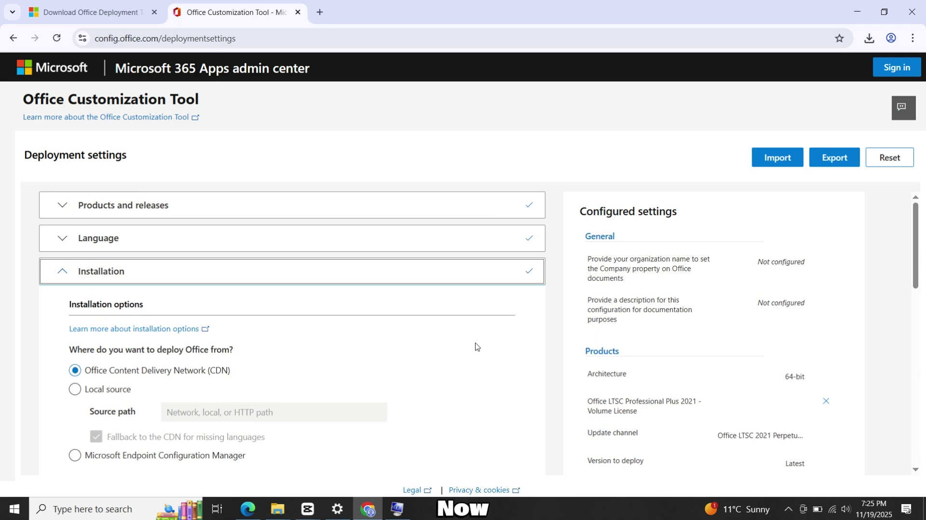
# Keep the default options in the remaining deployment sections, through the application settings, and finish the configuration.
pyautogui.scroll(-10, 478, 344)
pyautogui.click(140, 351)
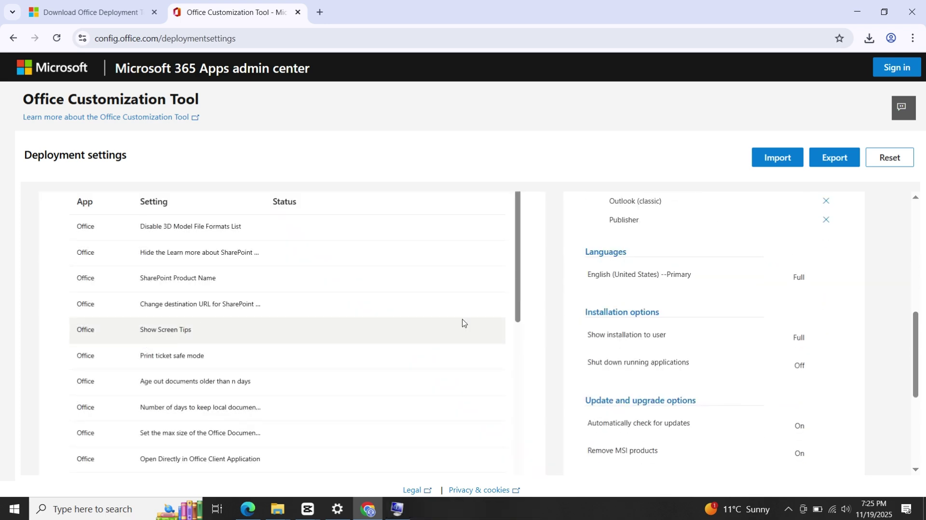
pyautogui.scroll(-3, 527, 329)
pyautogui.scroll(-3, 526, 330)
pyautogui.click(91, 435)
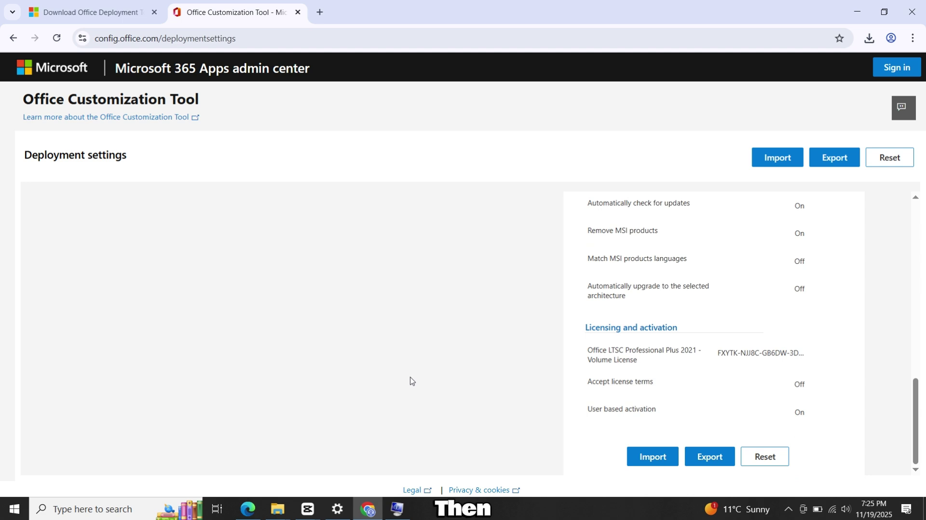
# Export the configuration with Office Open XML default formats, accepting the license agreement and keeping the file name Configuration.
pyautogui.click(720, 459)
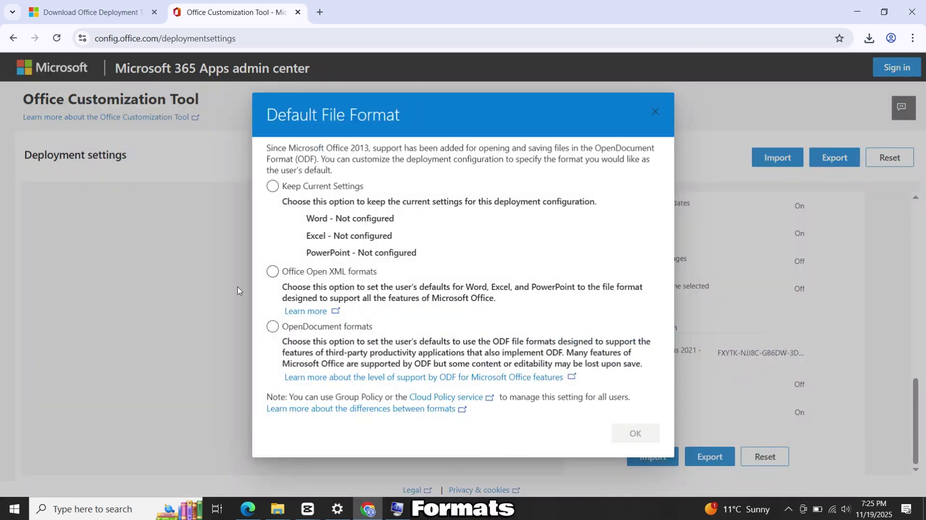
pyautogui.click(305, 275)
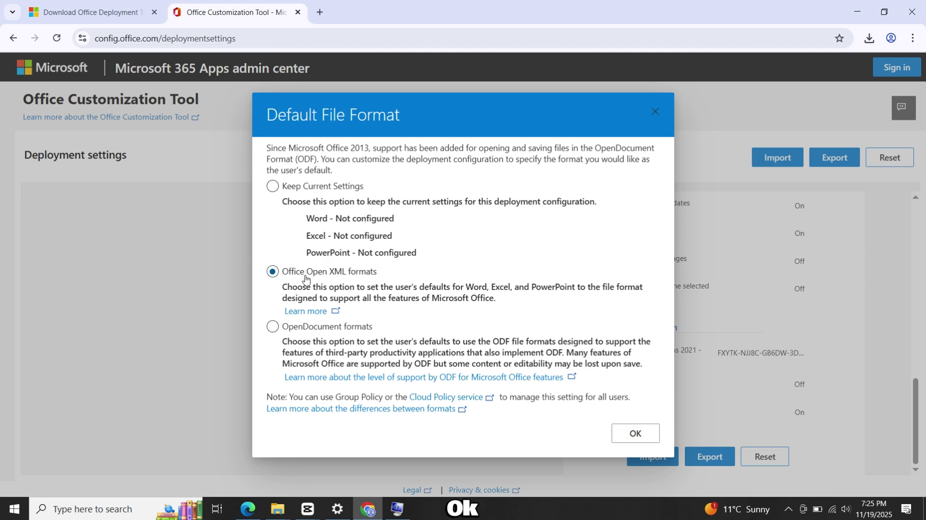
pyautogui.click(635, 432)
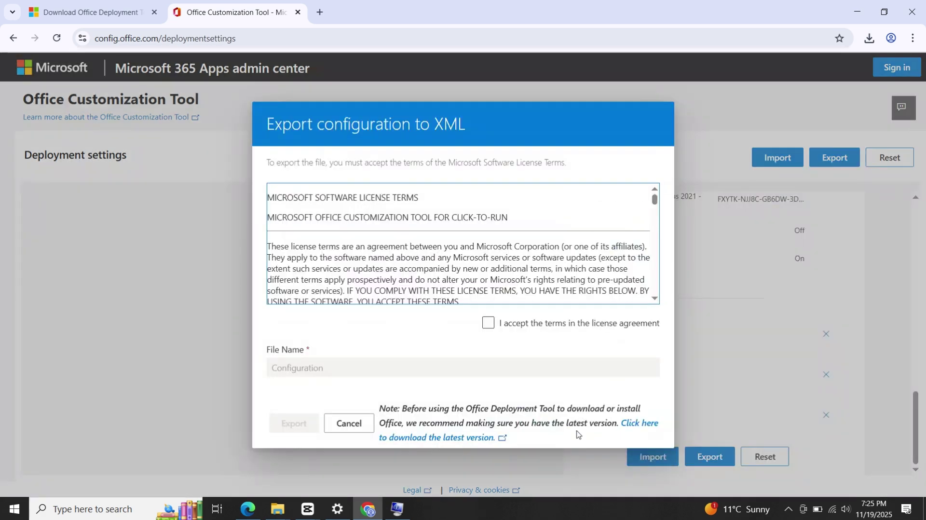
pyautogui.click(521, 333)
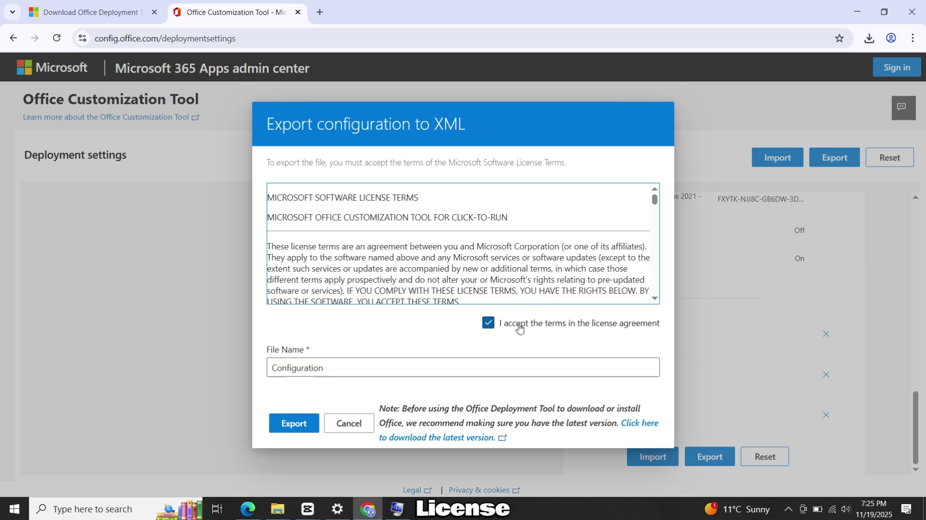
pyautogui.click(291, 425)
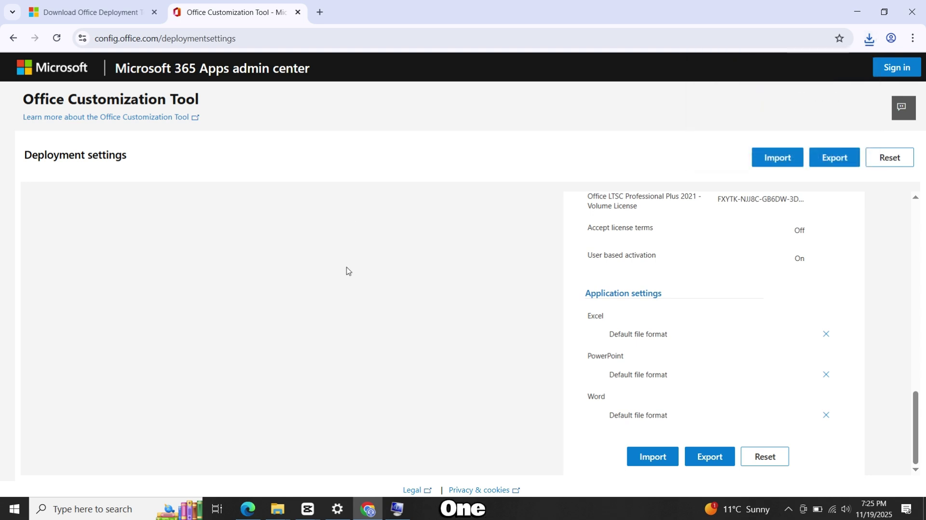
# Search for "Office Deployment Tool 2021" in a new tab, open Microsoft's Office LTSC 2021 deployment article and go to its install command section.
pyautogui.click(319, 12)
pyautogui.click(310, 43)
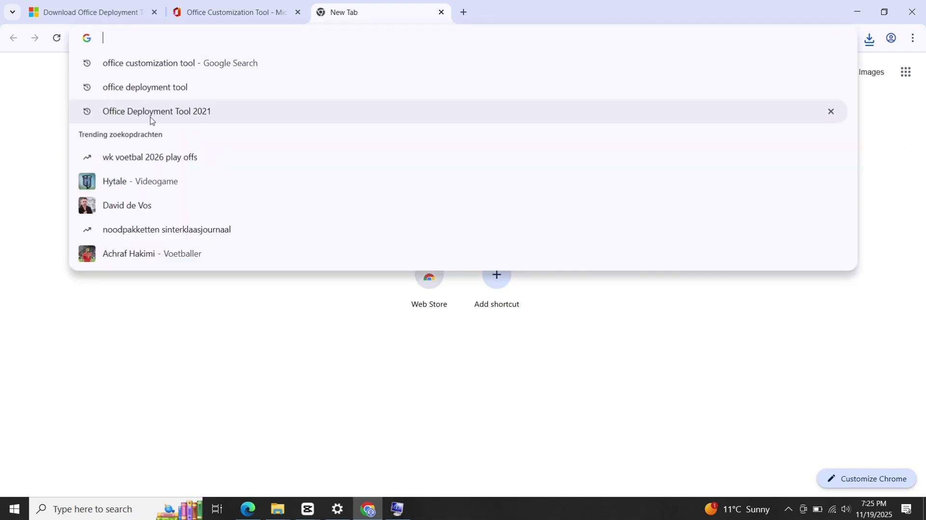
pyautogui.click(205, 112)
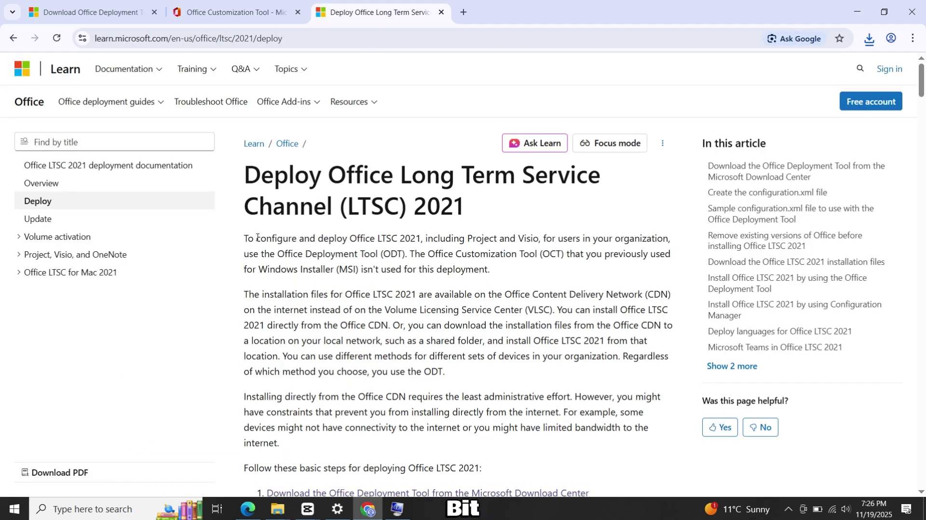
pyautogui.scroll(-5, 319, 291)
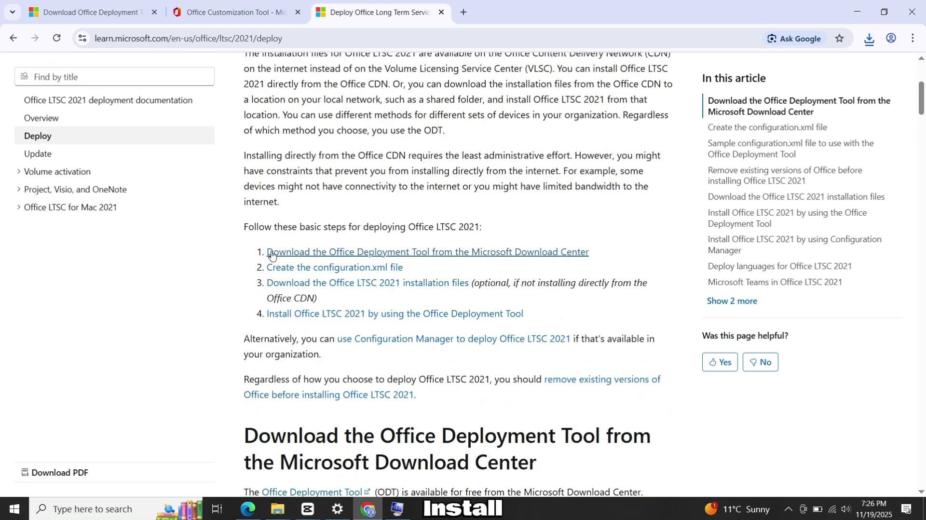
pyautogui.click(450, 252)
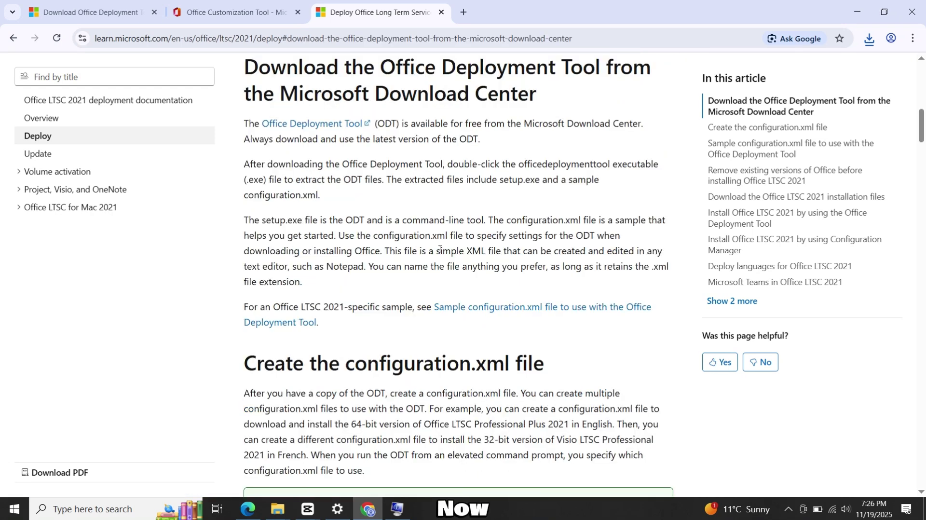
pyautogui.scroll(-15, 439, 250)
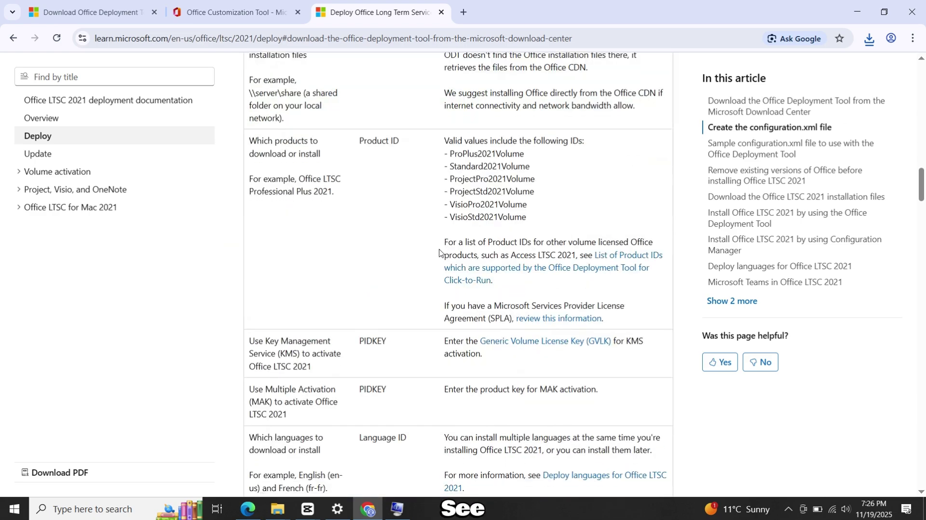
pyautogui.scroll(-20, 440, 253)
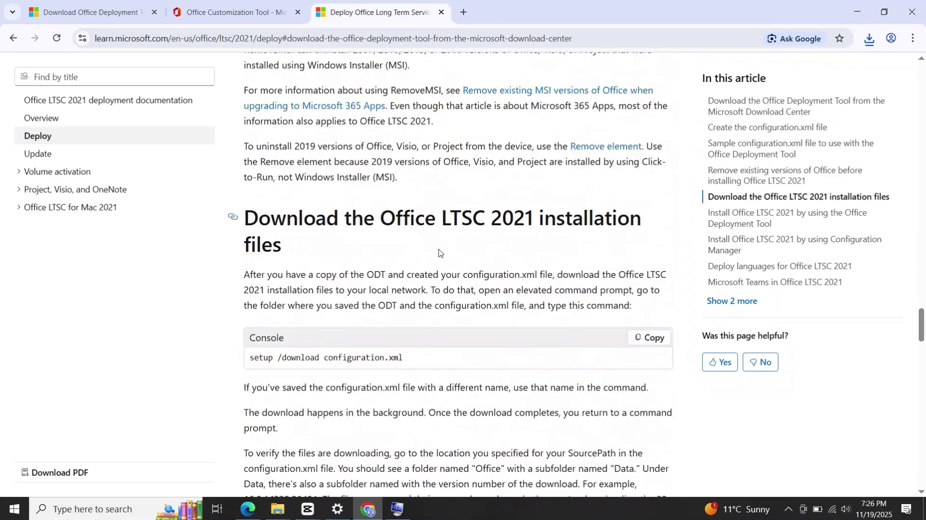
pyautogui.scroll(-10, 250, 300)
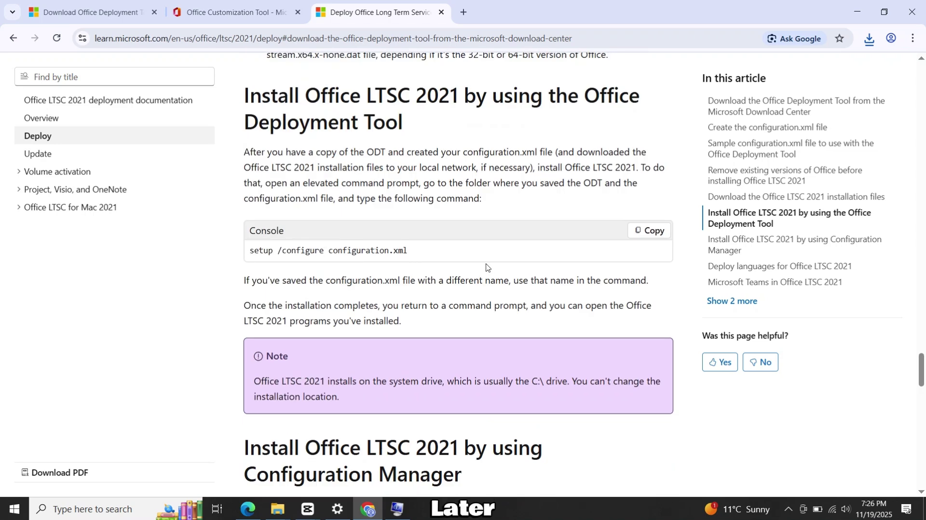
# Minimize the browser and bring up the Downloads folder in File Explorer.
pyautogui.click(855, 11)
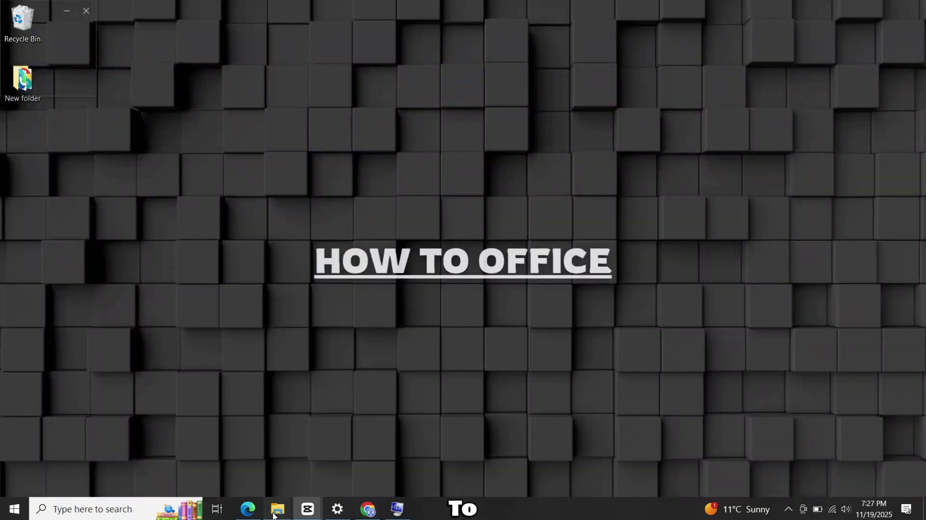
pyautogui.moveTo(277, 509)
pyautogui.click(310, 471)
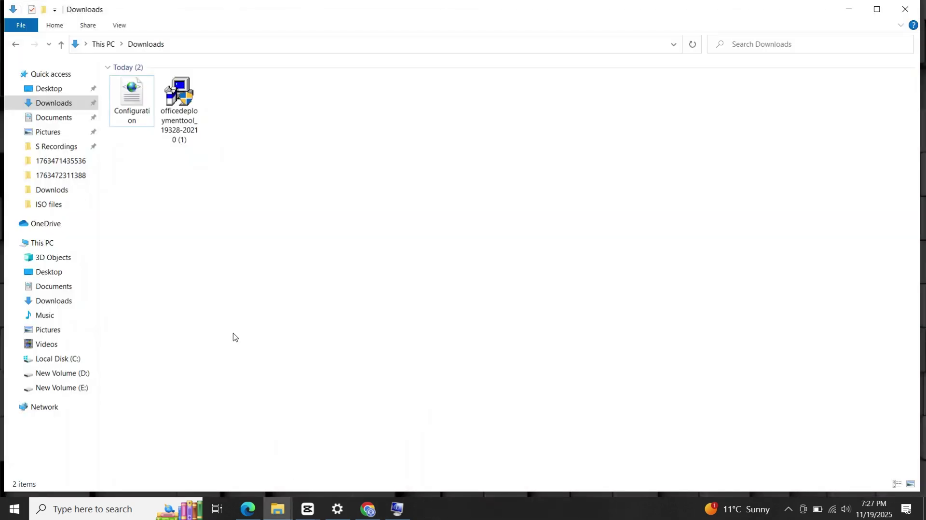
# Copy both the Configuration file and the Office Deployment Tool executable from the Downloads folder.
pyautogui.moveTo(216, 99); pyautogui.dragTo(141, 98)
pyautogui.rightClick(140, 97)
pyautogui.click(181, 204)
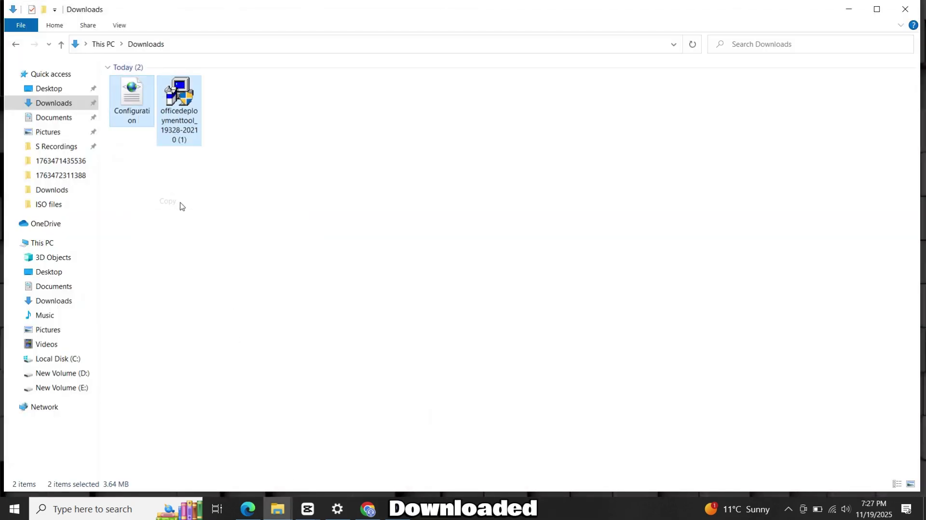
# Create a new folder named Office2021 in the root of Local Disk (C:).
pyautogui.click(56, 243)
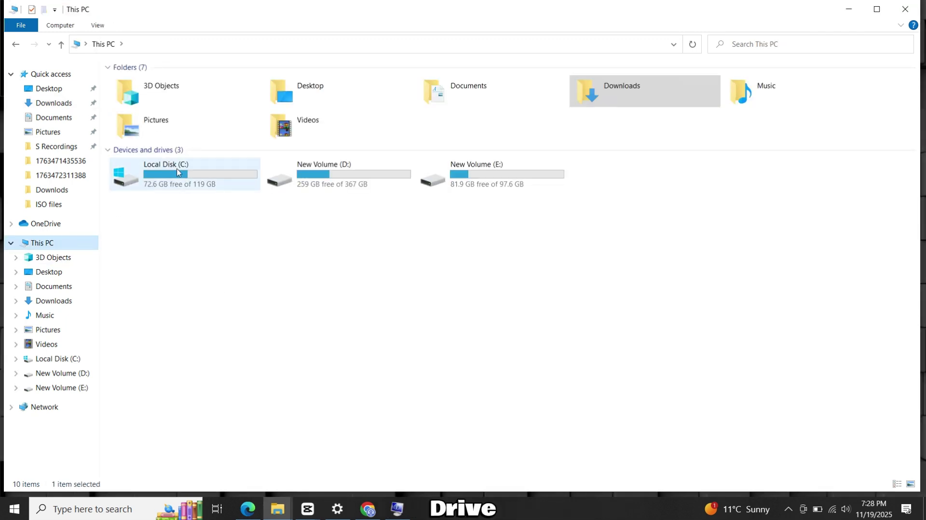
pyautogui.doubleClick(158, 182)
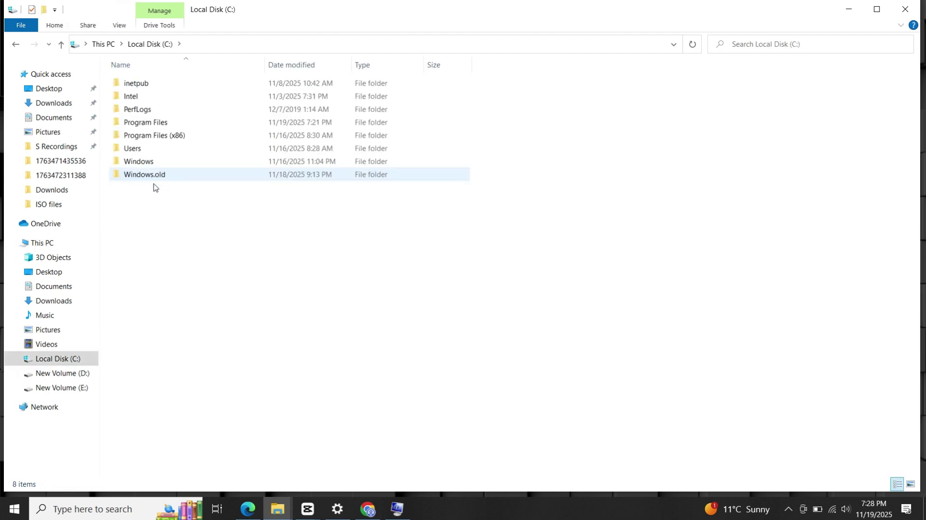
pyautogui.rightClick(139, 208)
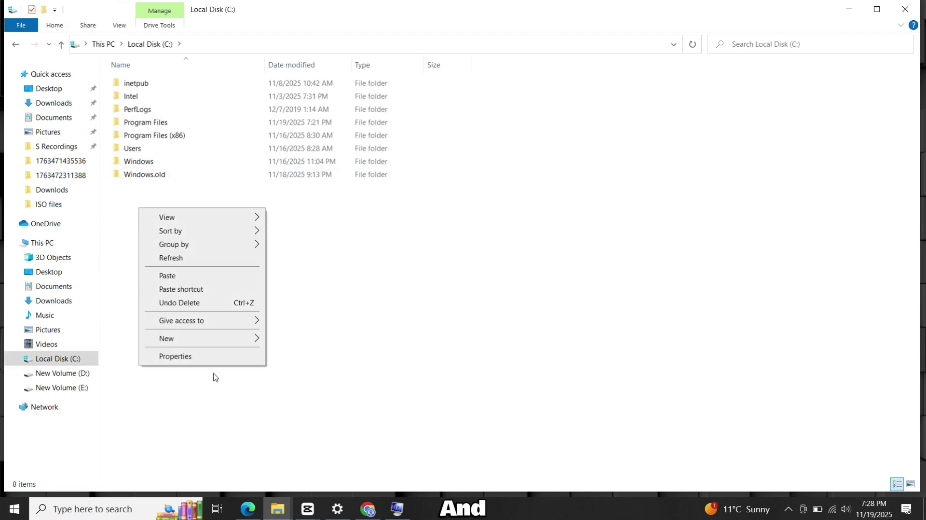
pyautogui.moveTo(256, 339)
pyautogui.click(288, 339)
pyautogui.press('BackSpace')
pyautogui.write('Office2021')
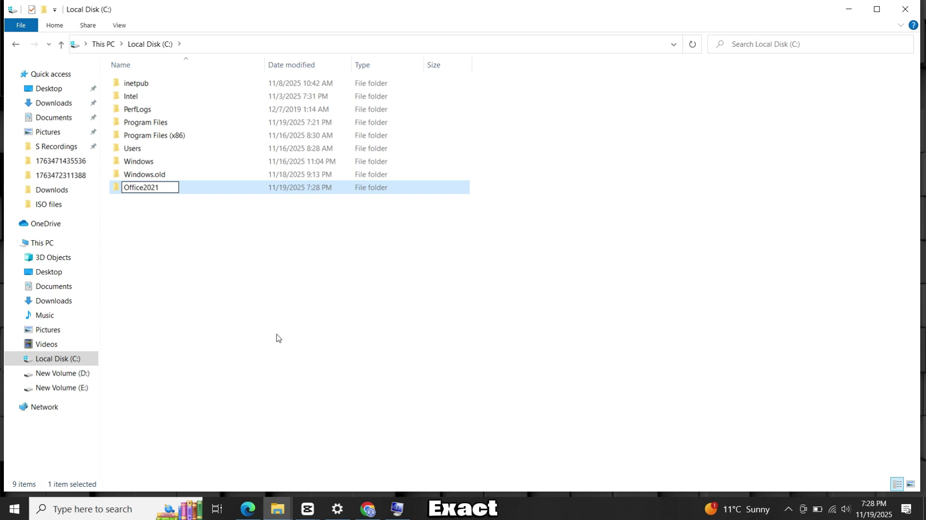
pyautogui.click(273, 322)
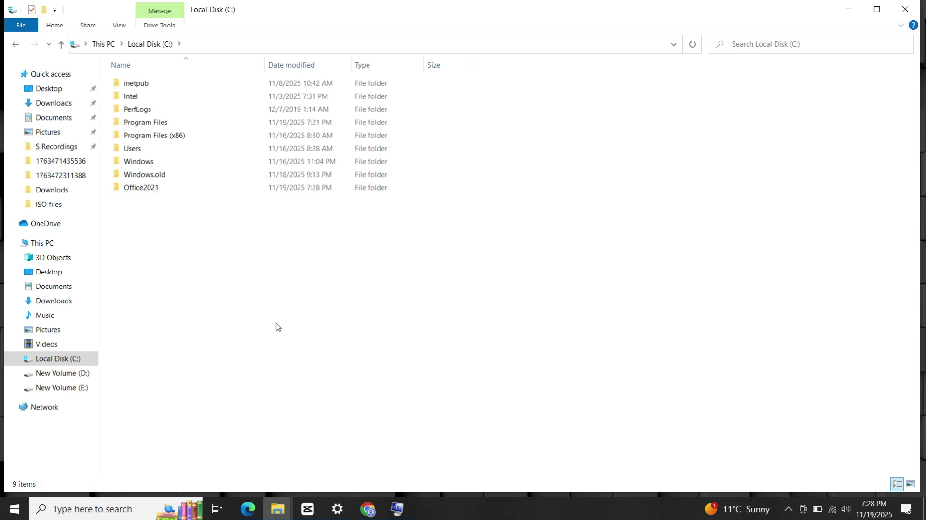
# Paste the copied Configuration file and deployment tool executable into the Office2021 folder.
pyautogui.click(149, 192)
pyautogui.doubleClick(149, 193)
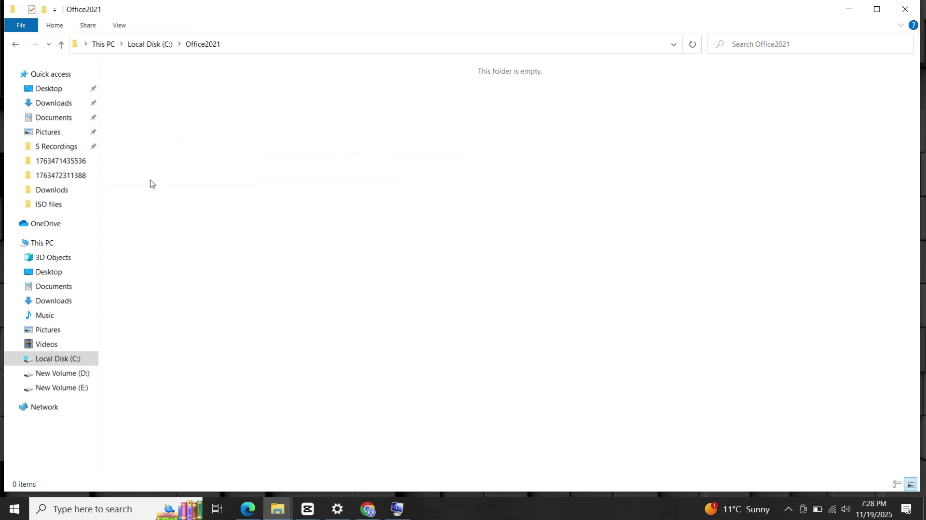
pyautogui.rightClick(177, 120)
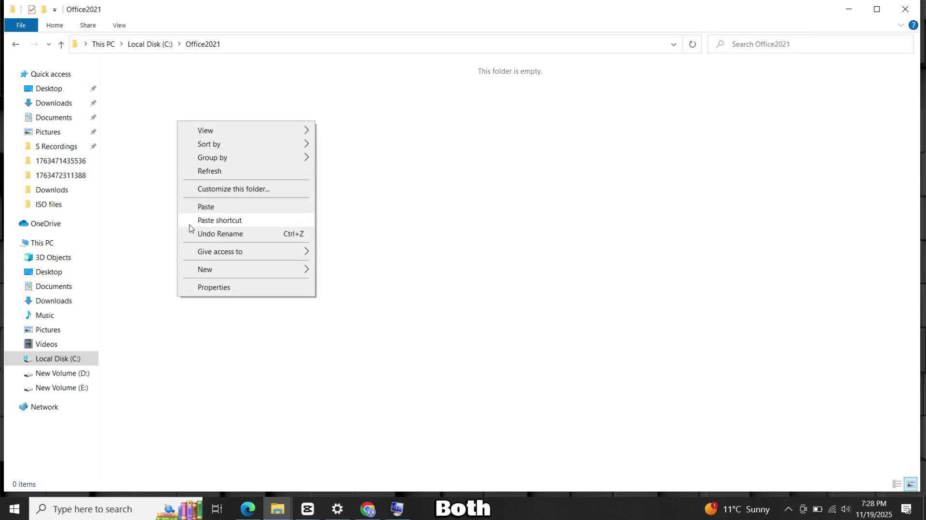
pyautogui.click(199, 211)
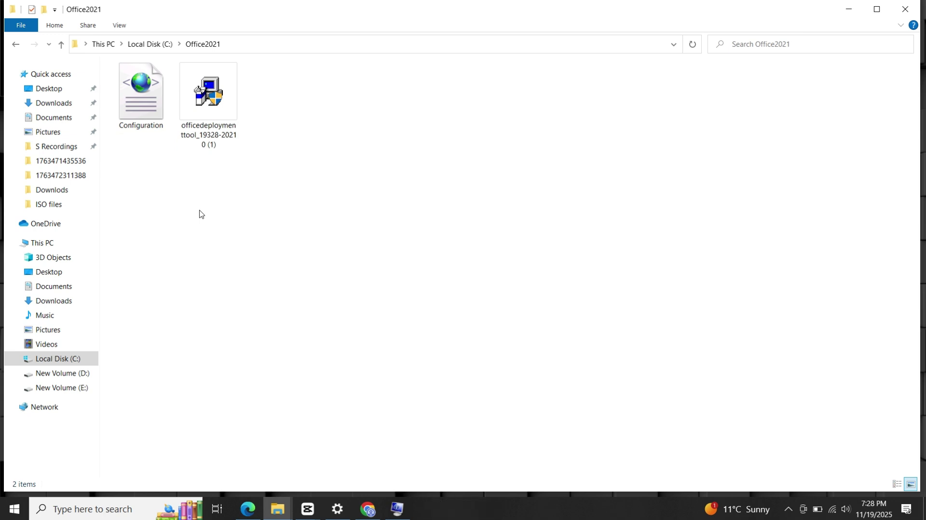
# Launch the Office Deployment Tool executable in the Office2021 folder and accept the Microsoft Software License Terms.
pyautogui.rightClick(230, 115)
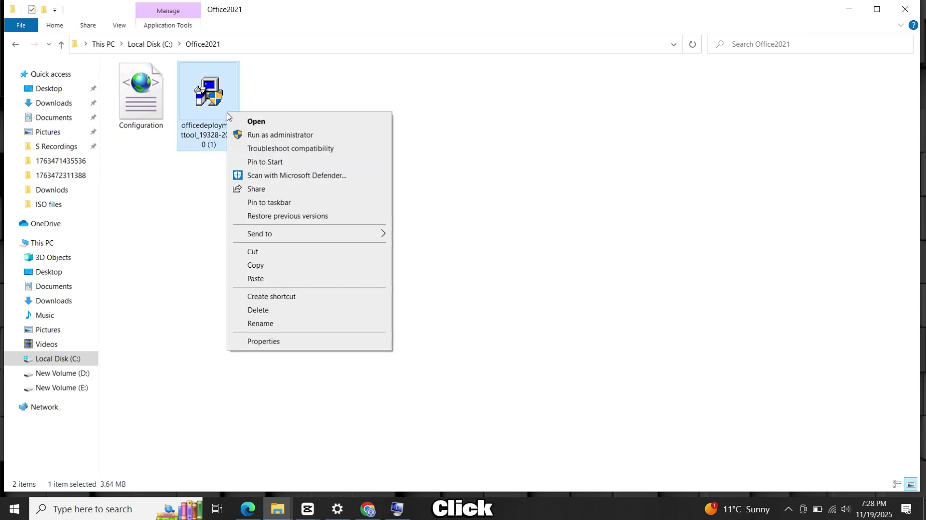
pyautogui.click(279, 122)
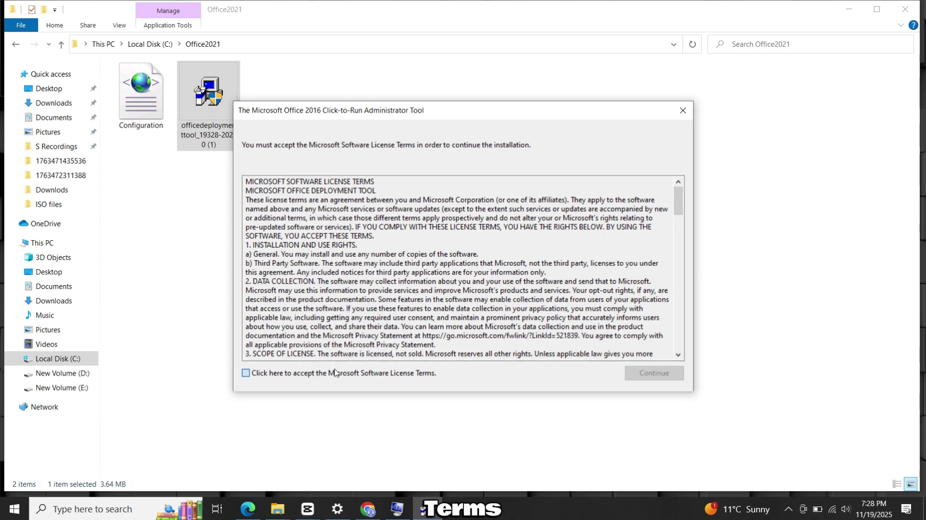
pyautogui.click(336, 373)
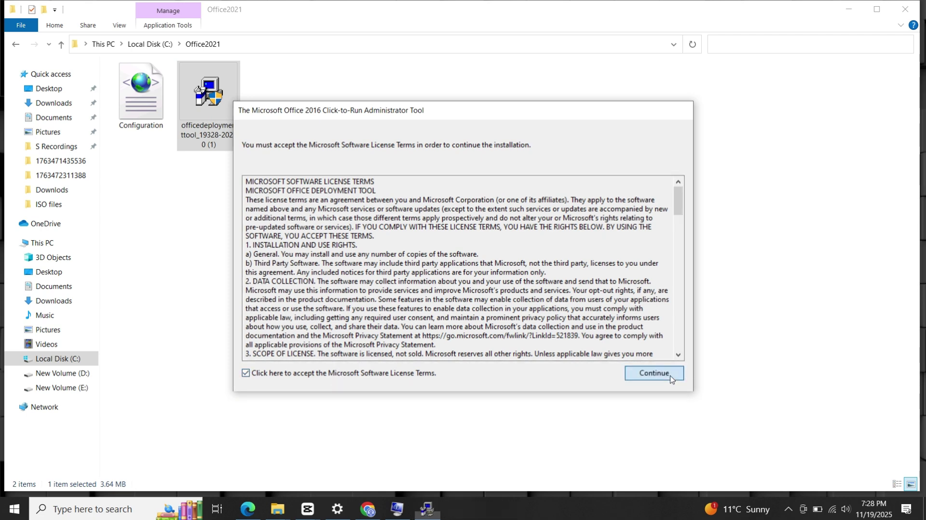
pyautogui.click(670, 376)
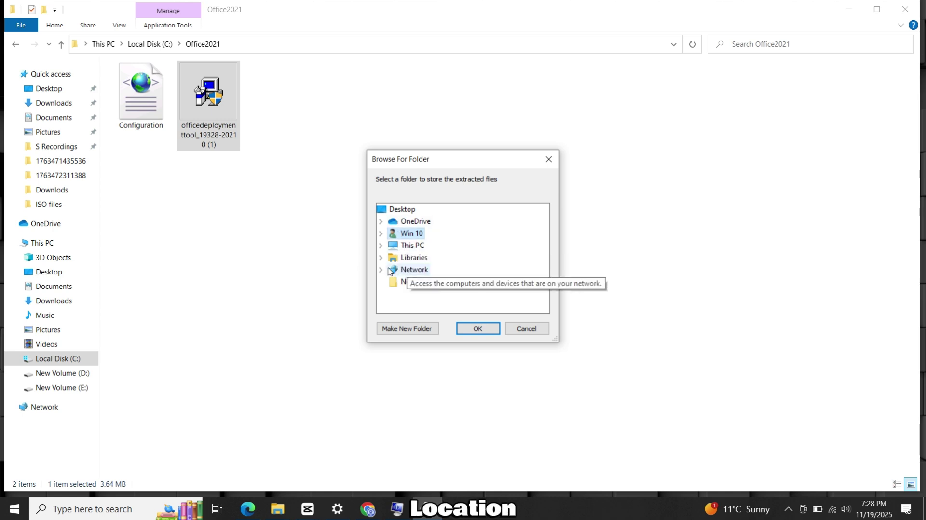
# Extract the deployment tool files into the Office2021 folder on Local Disk (C:) and dismiss the completion message.
pyautogui.click(380, 245)
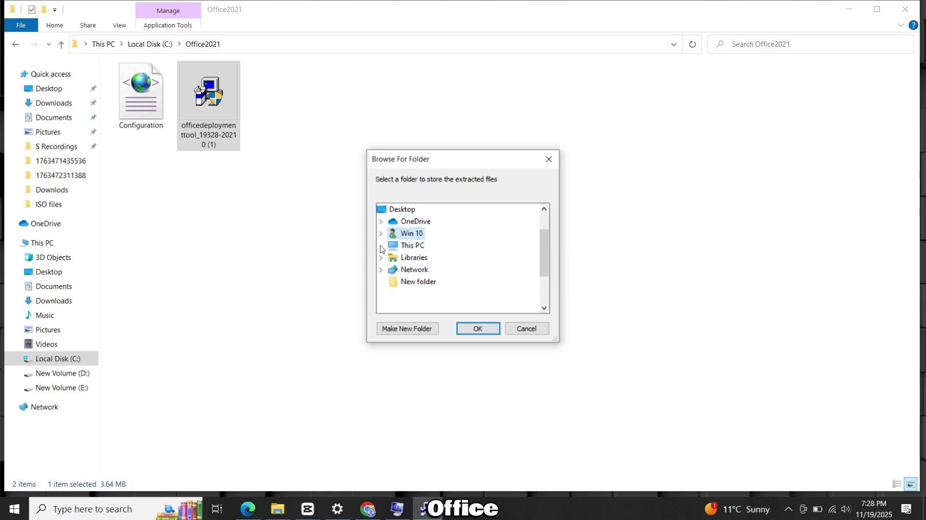
pyautogui.scroll(-1, 436, 294)
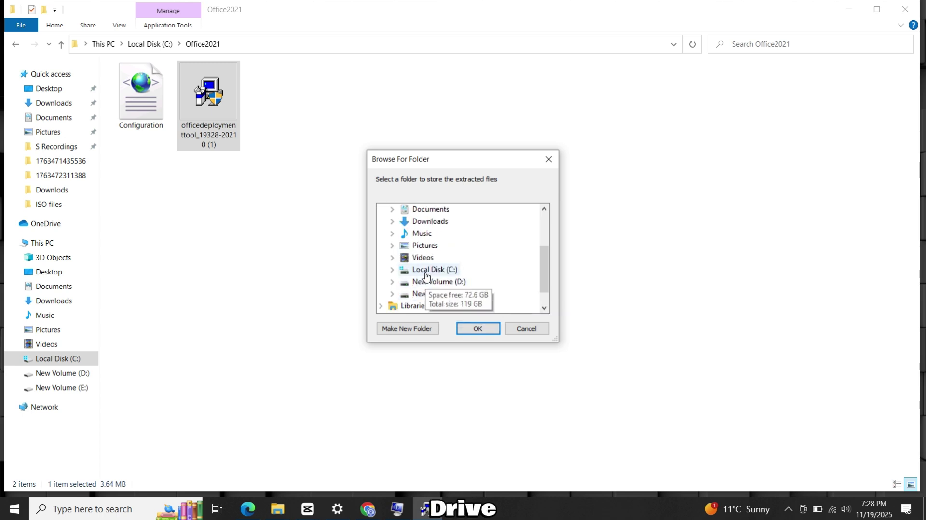
pyautogui.click(392, 269)
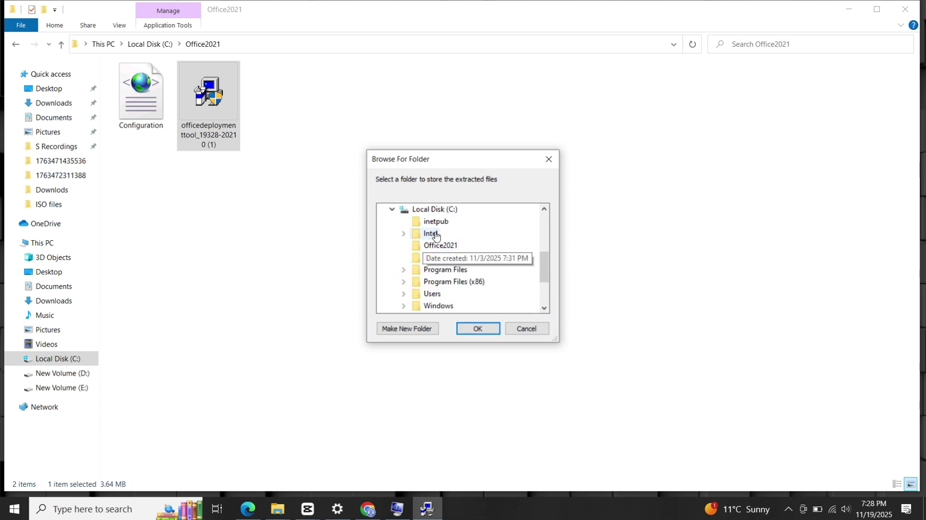
pyautogui.click(436, 245)
pyautogui.click(477, 329)
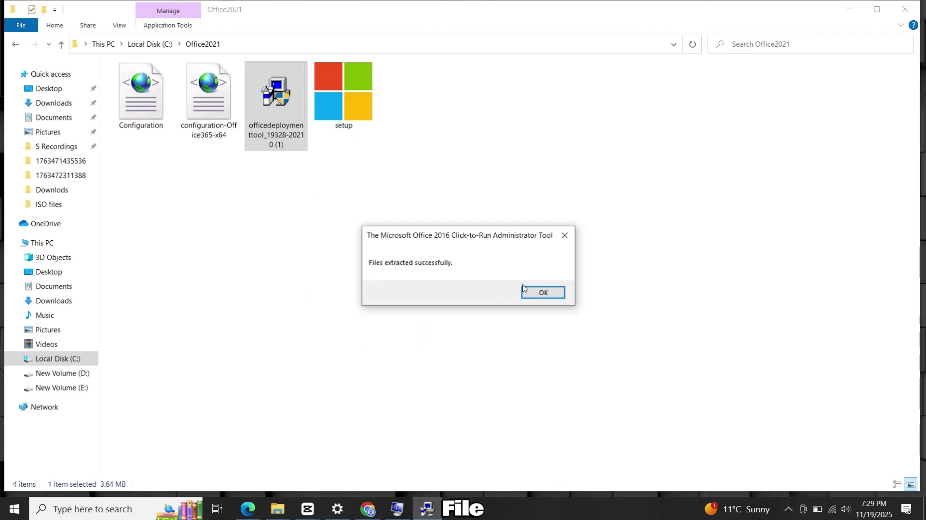
pyautogui.click(535, 292)
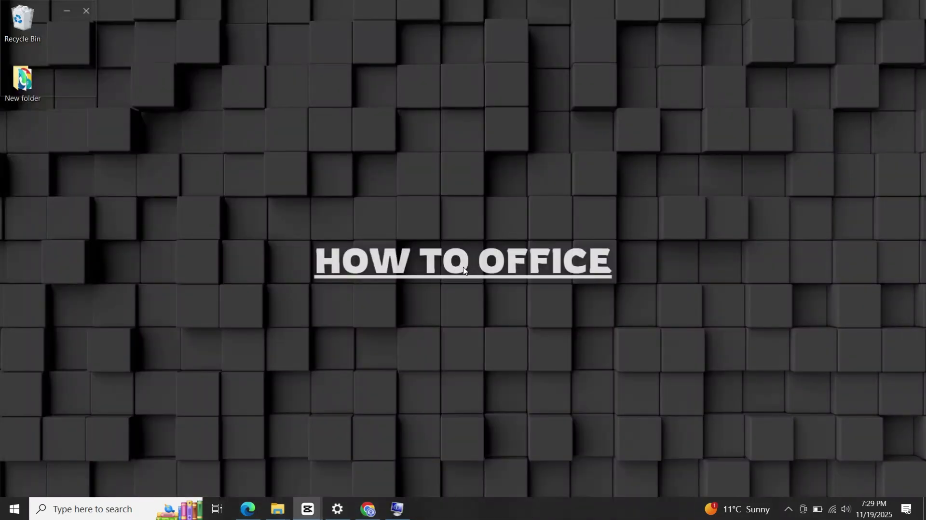
# Search Windows for cmd, open Command Prompt as administrator and move its window toward the middle of the desktop.
pyautogui.click(103, 507)
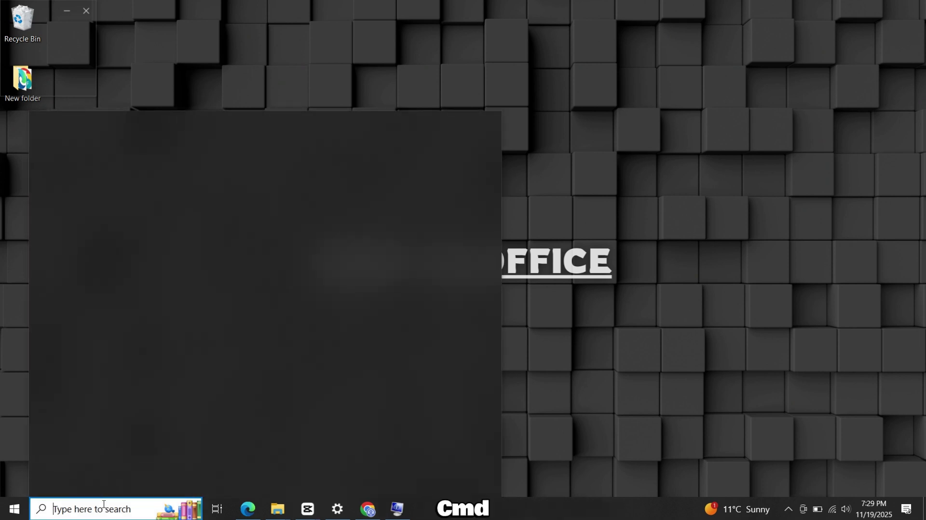
pyautogui.write('cmd')
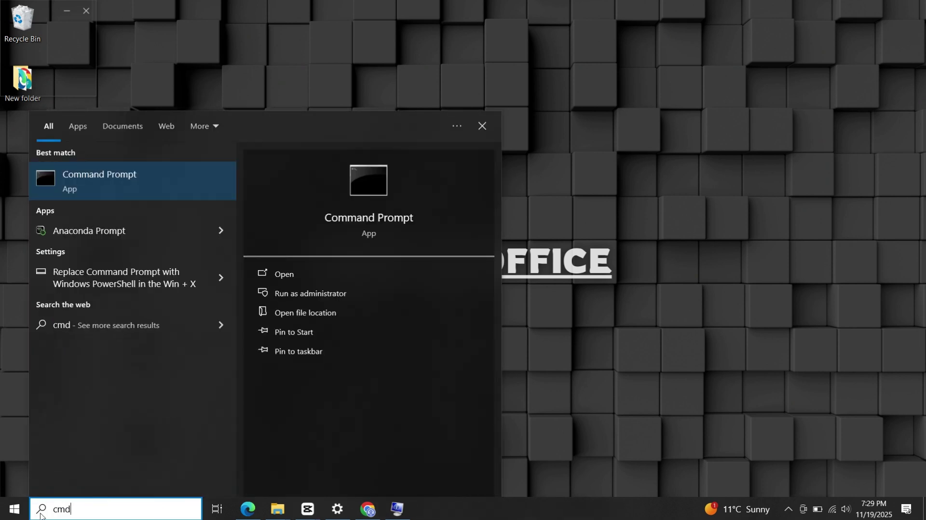
pyautogui.rightClick(356, 225)
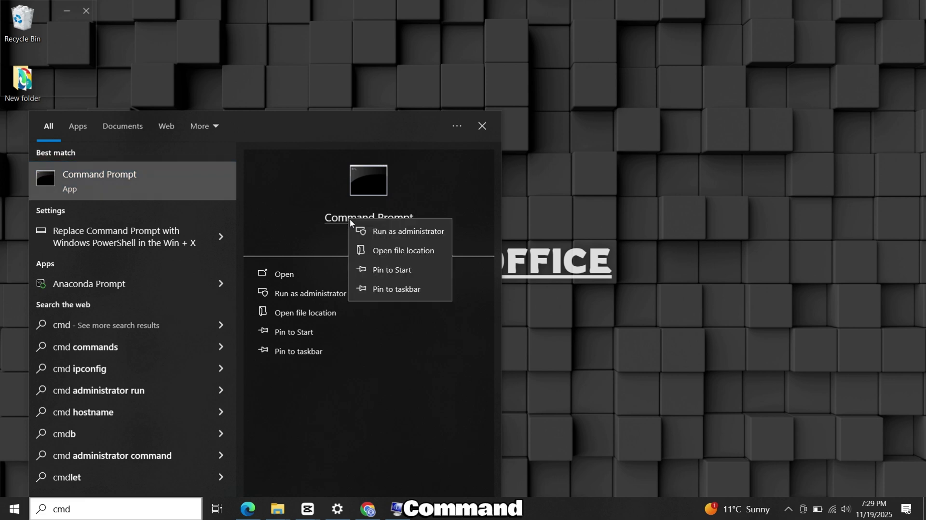
pyautogui.click(377, 236)
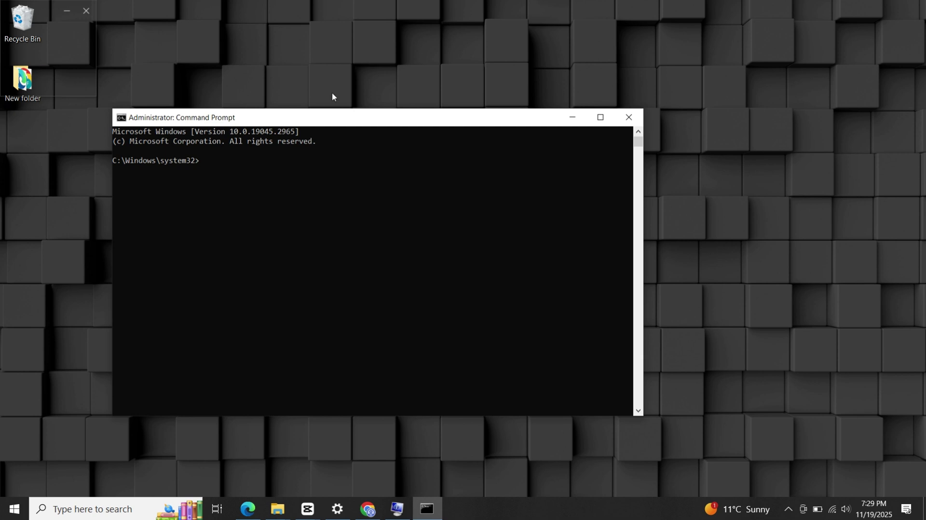
pyautogui.moveTo(339, 116); pyautogui.dragTo(400, 114)
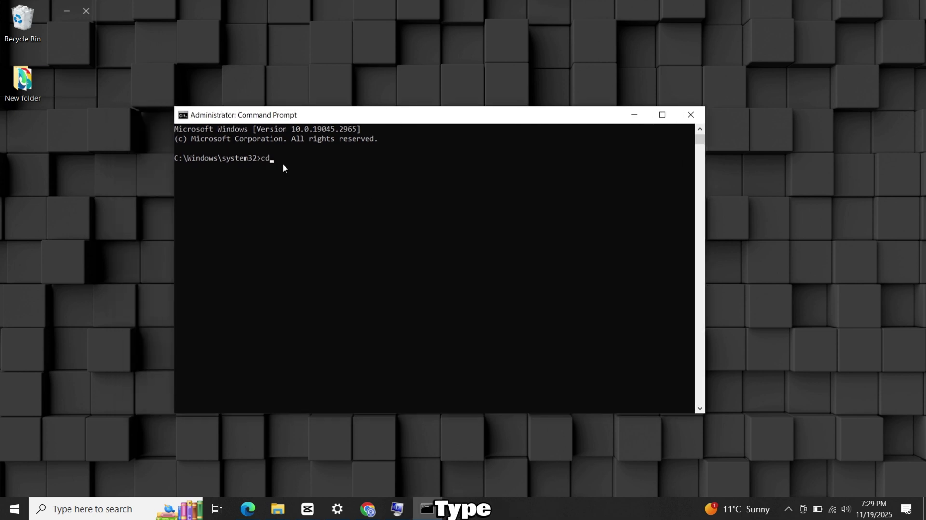
# Change the Command Prompt directory with cd C:\Office2021, copying the folder path from File Explorer.
pyautogui.write('d')
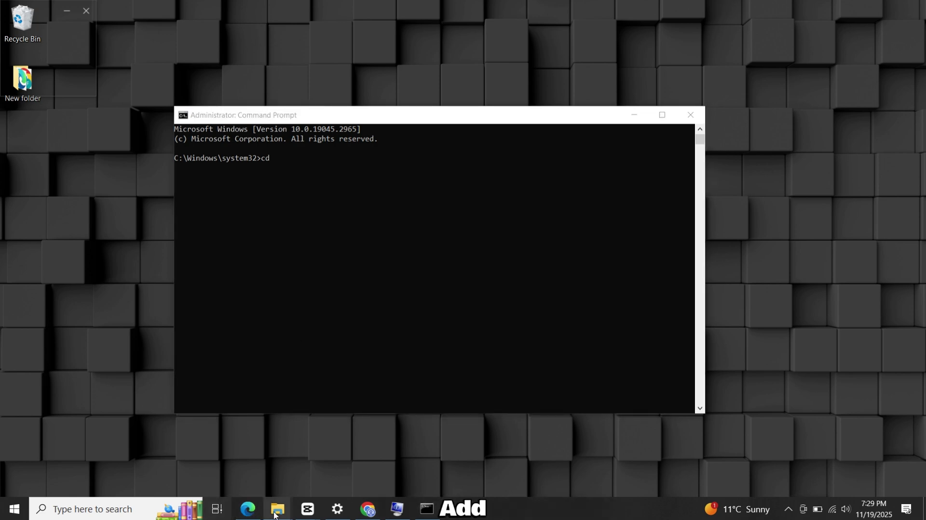
pyautogui.press('super+Tab')
pyautogui.click(277, 511)
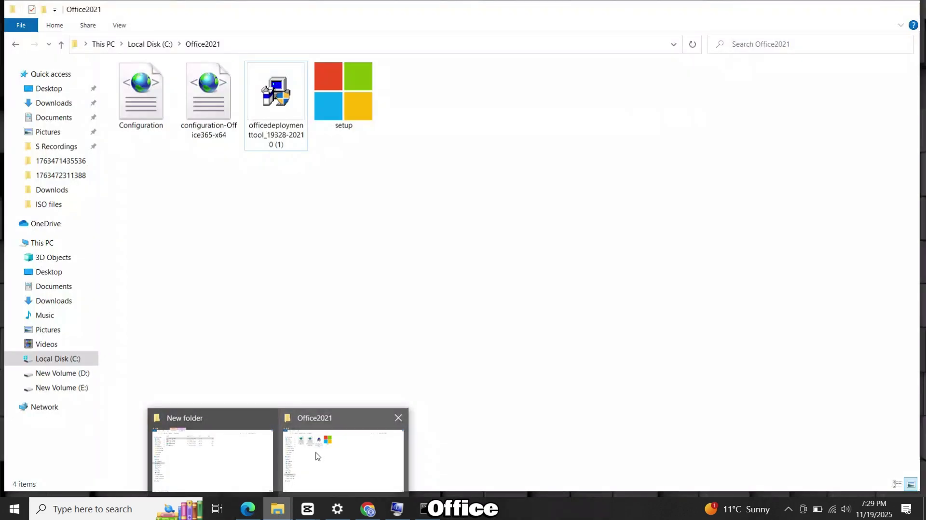
pyautogui.click(318, 456)
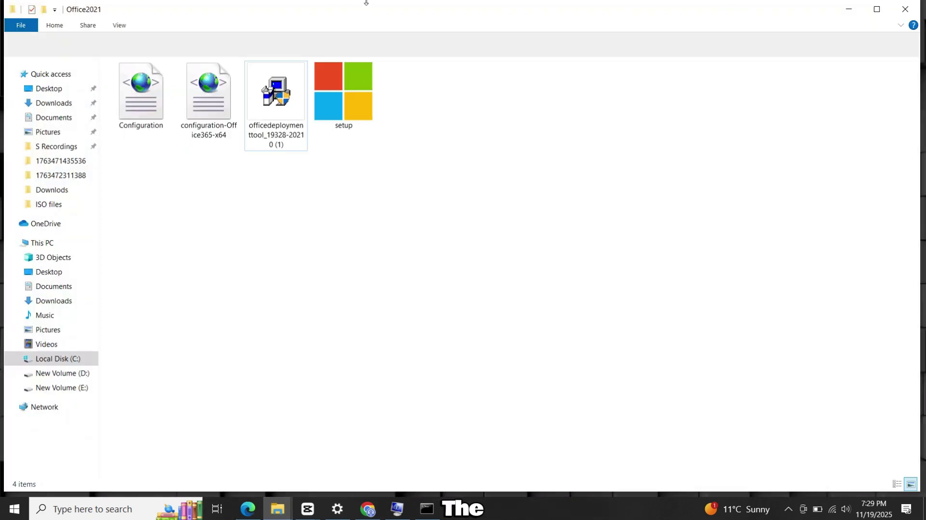
pyautogui.click(338, 42)
pyautogui.rightClick(338, 42)
pyautogui.click(361, 76)
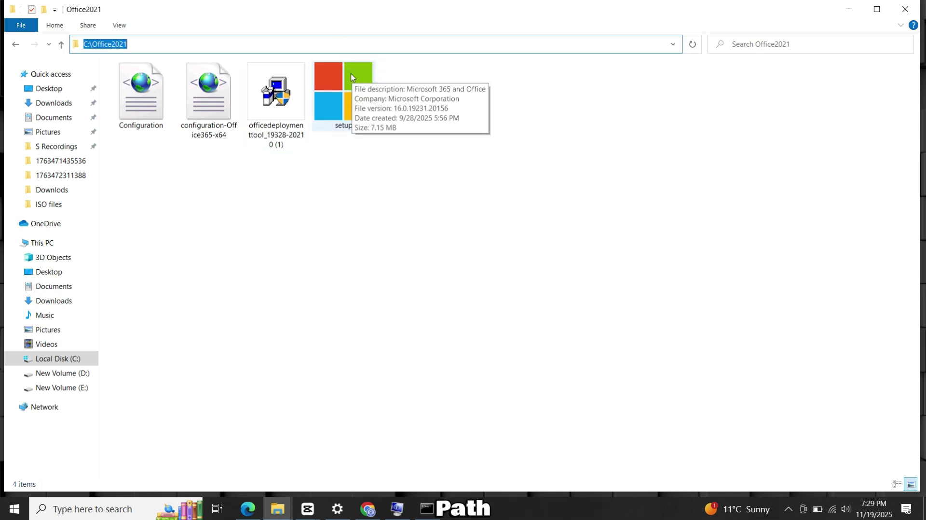
pyautogui.click(843, 11)
pyautogui.hotkey('ctrl', 'v')
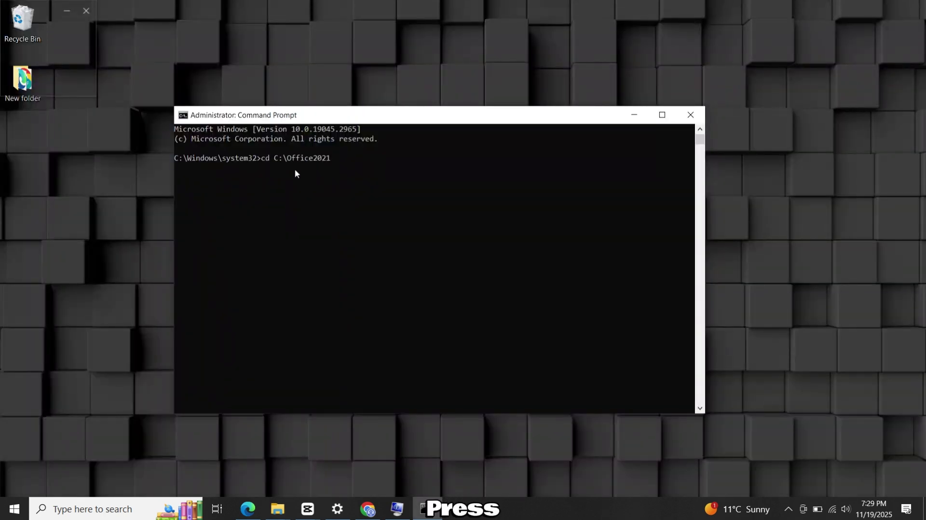
pyautogui.press('Return')
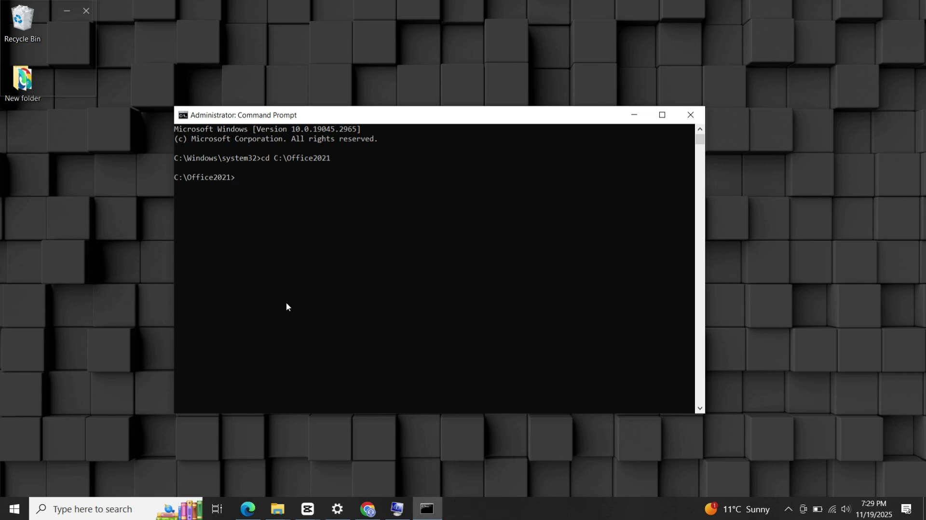
# Copy the install command from the Office LTSC 2021 article in Chrome, run setup /configure configuration.xml in Command Prompt, and minimize its window.
pyautogui.click(356, 511)
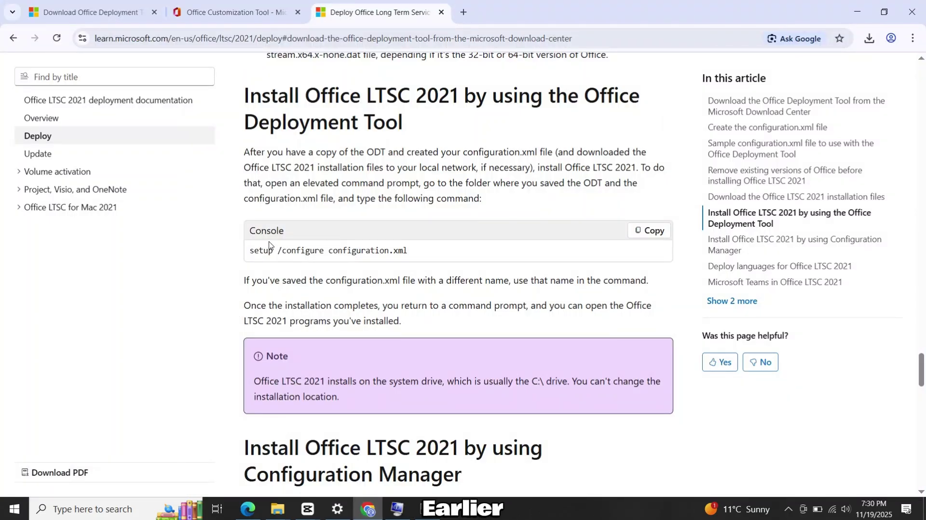
pyautogui.moveTo(255, 245); pyautogui.dragTo(448, 258)
pyautogui.click(454, 254)
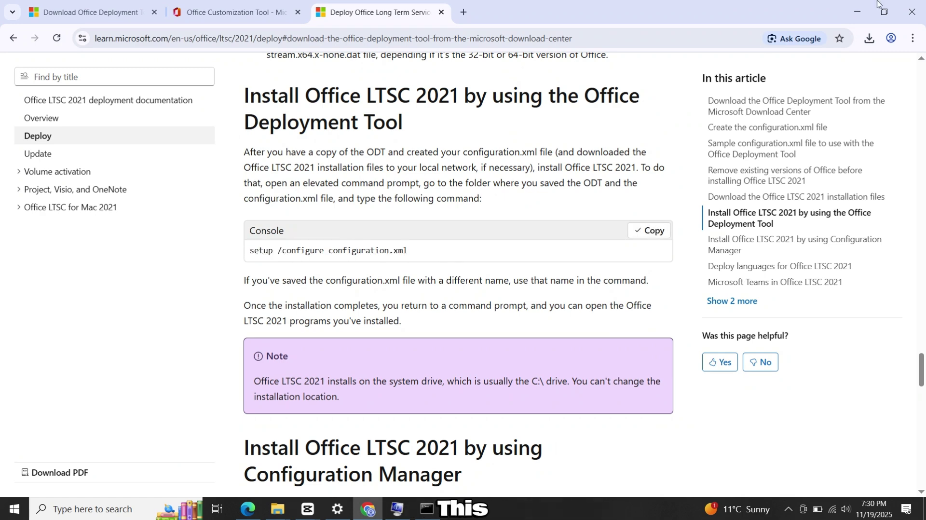
pyautogui.click(857, 12)
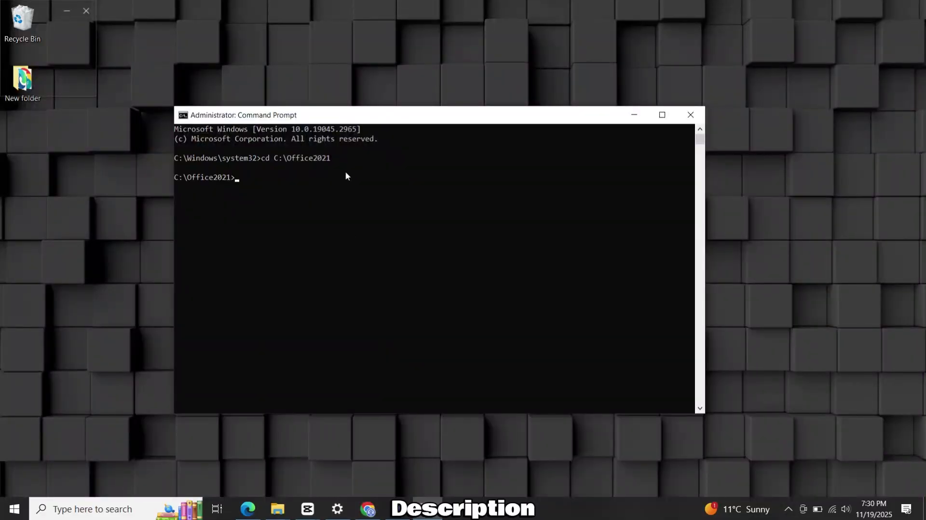
pyautogui.rightClick(248, 181)
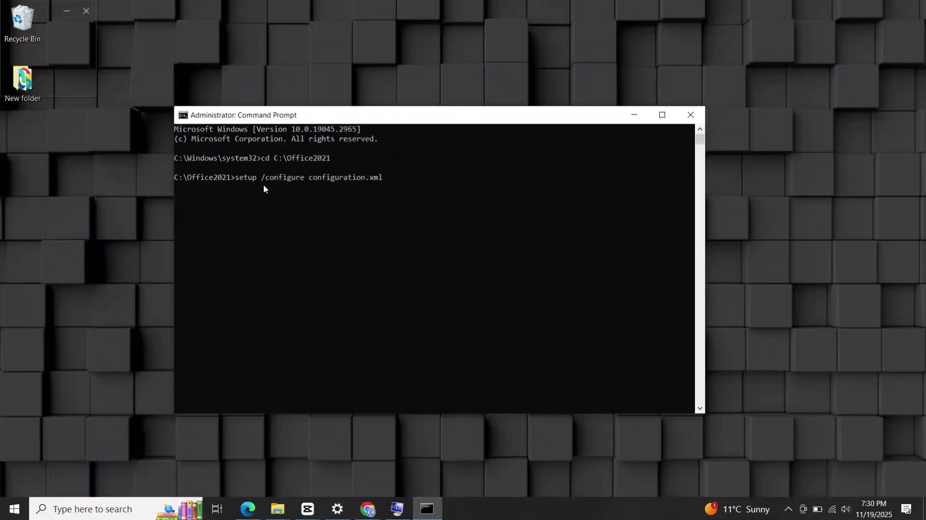
pyautogui.press('Return')
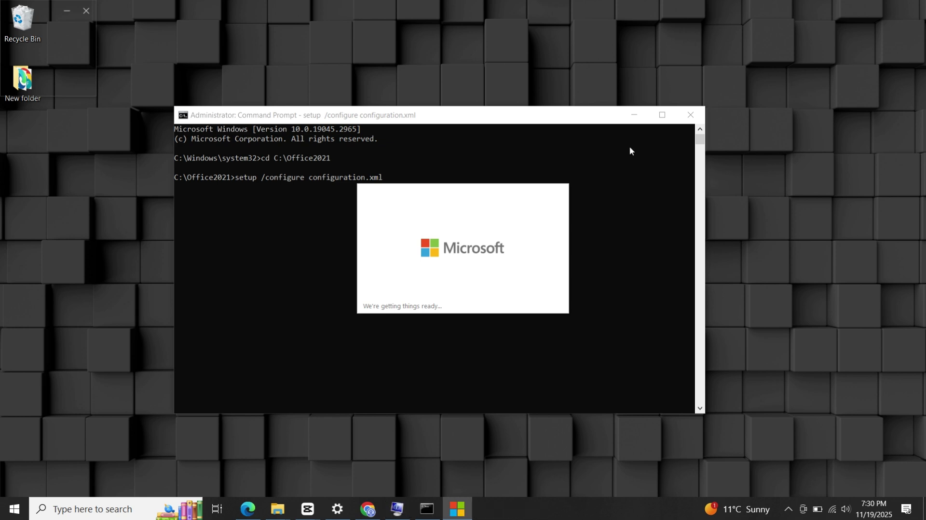
pyautogui.click(635, 115)
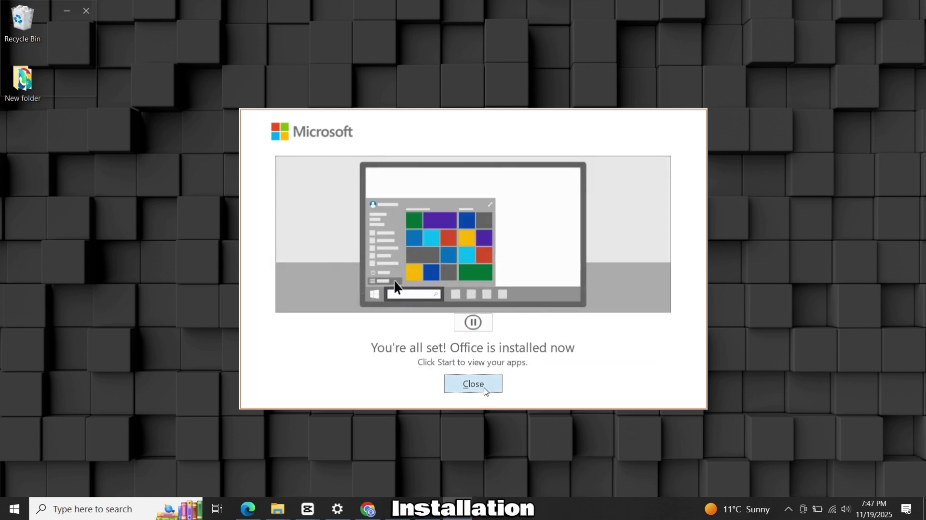
# Close the Office installation completion window, launch Word and create a blank document.
pyautogui.click(484, 388)
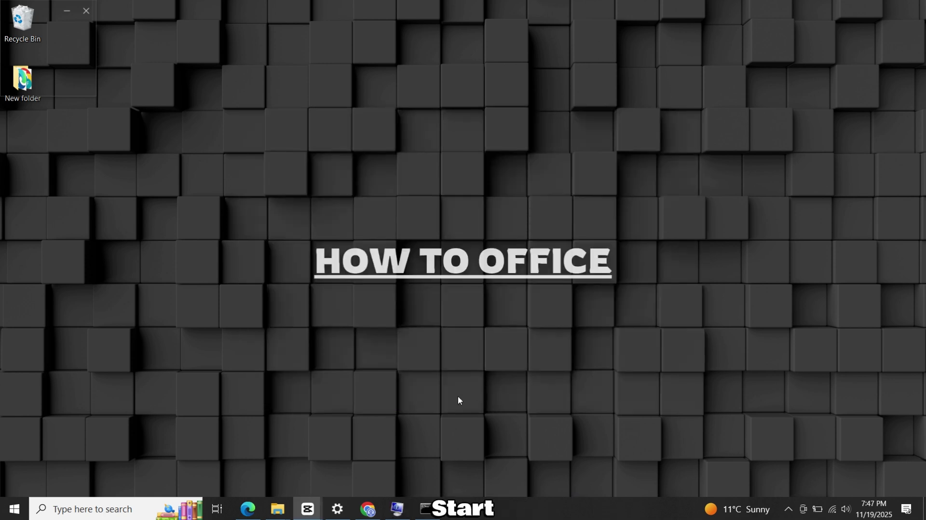
pyautogui.click(13, 508)
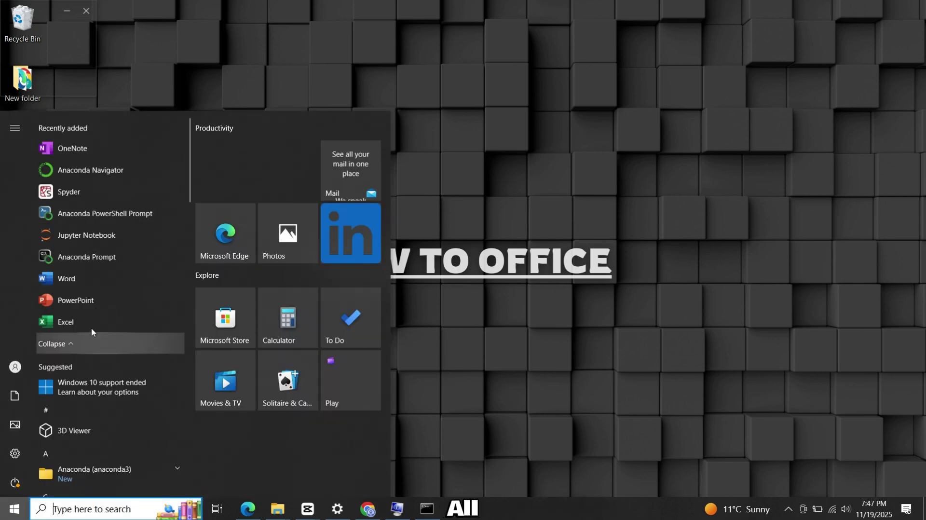
pyautogui.click(79, 280)
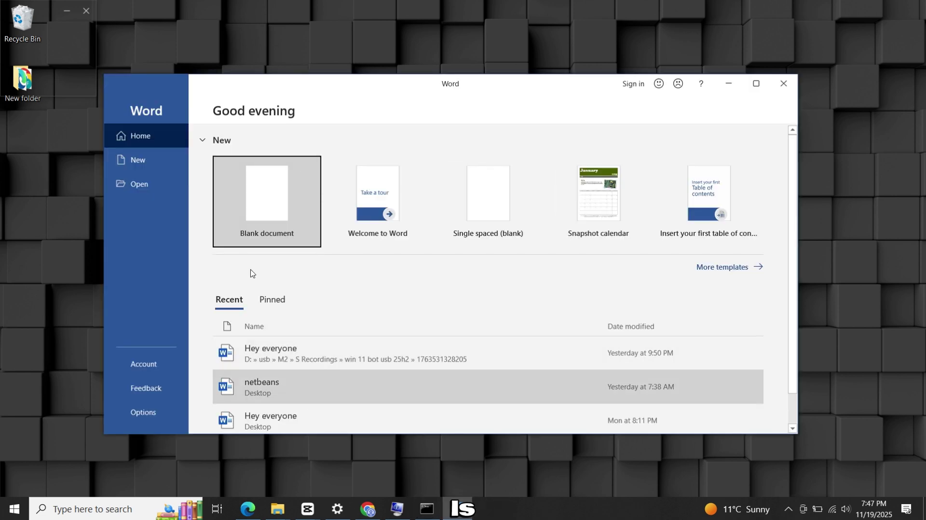
pyautogui.click(278, 231)
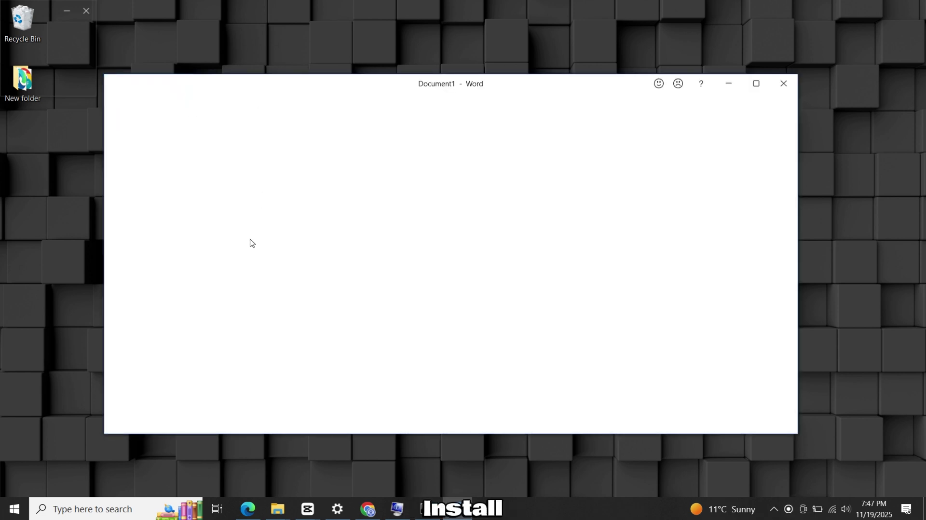
pyautogui.scroll(-5, 351, 233)
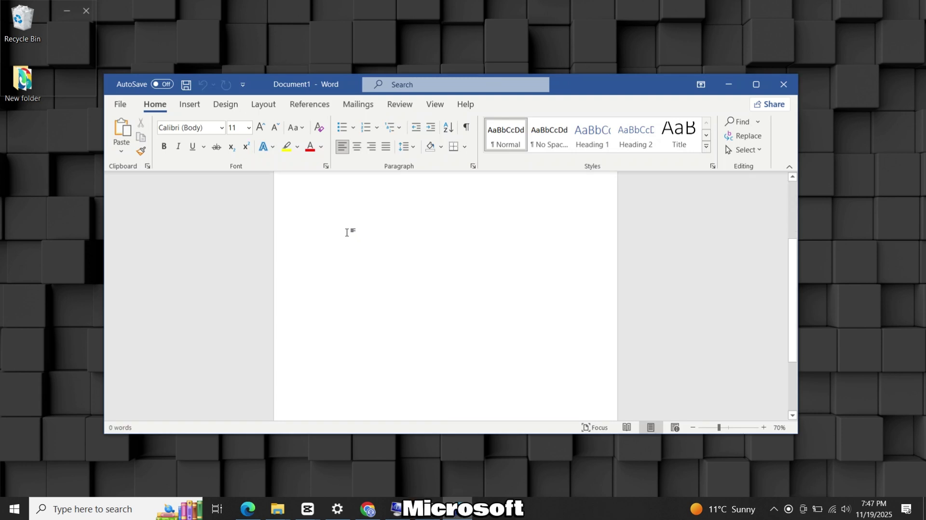
pyautogui.scroll(5, 346, 232)
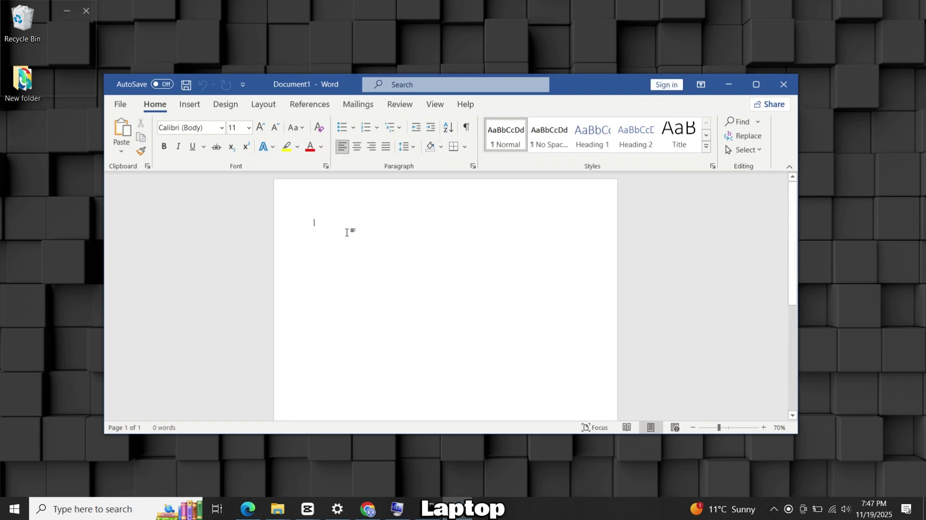
# Enter the text "subscribe" in the blank document and set its font size to 18.
pyautogui.write('subscribe')
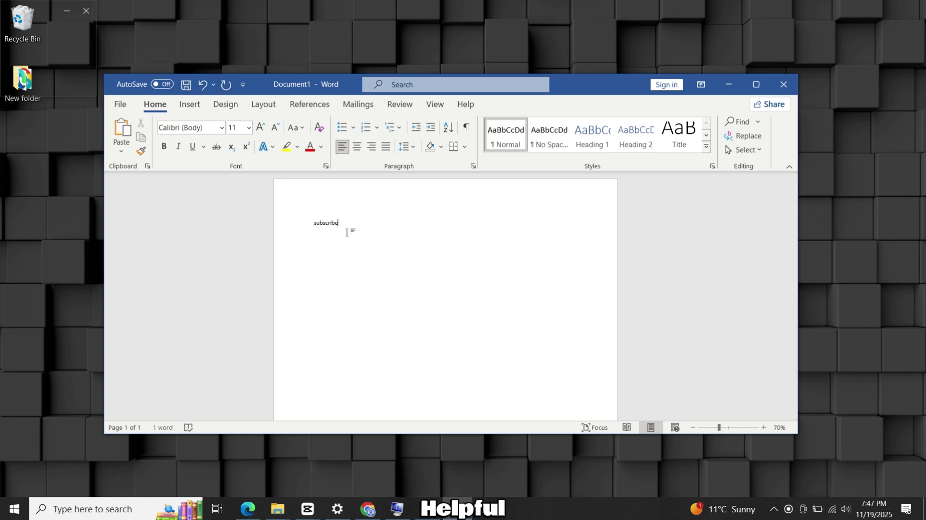
pyautogui.hotkey('ctrl', 'a')
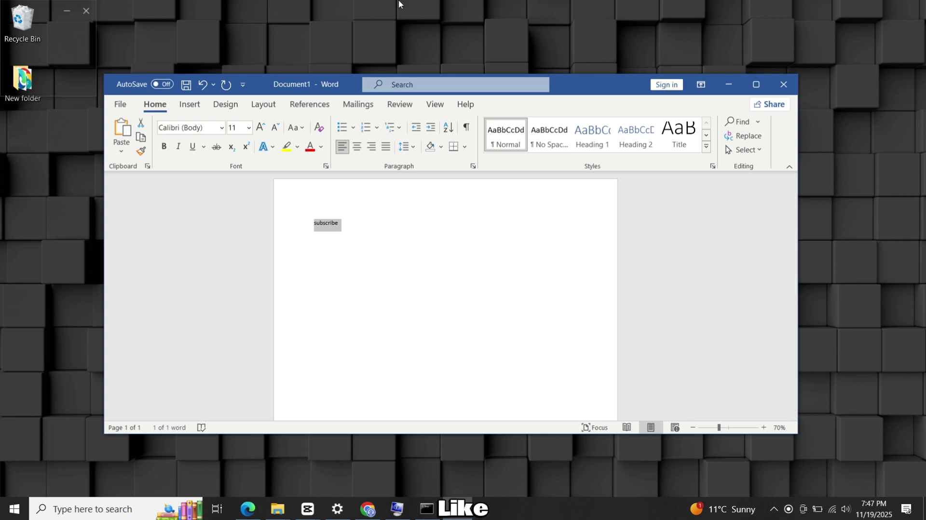
pyautogui.click(238, 128)
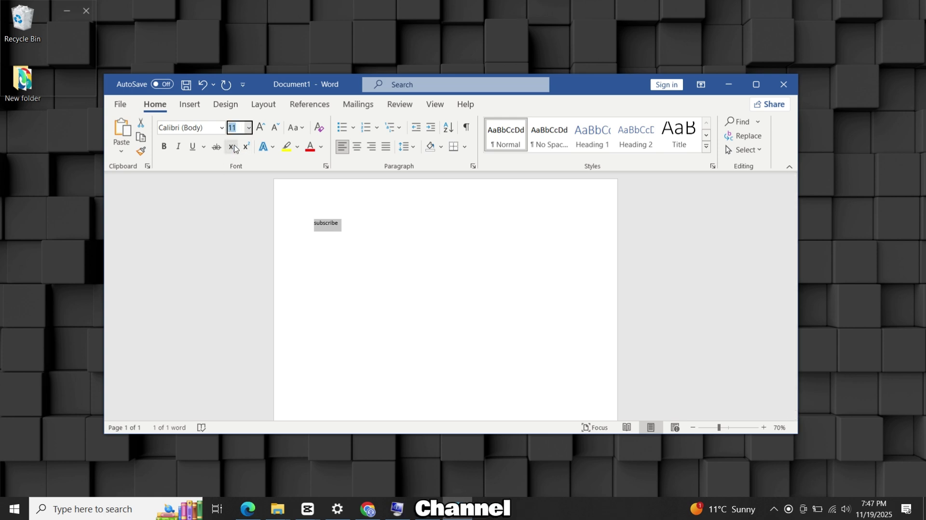
pyautogui.click(248, 128)
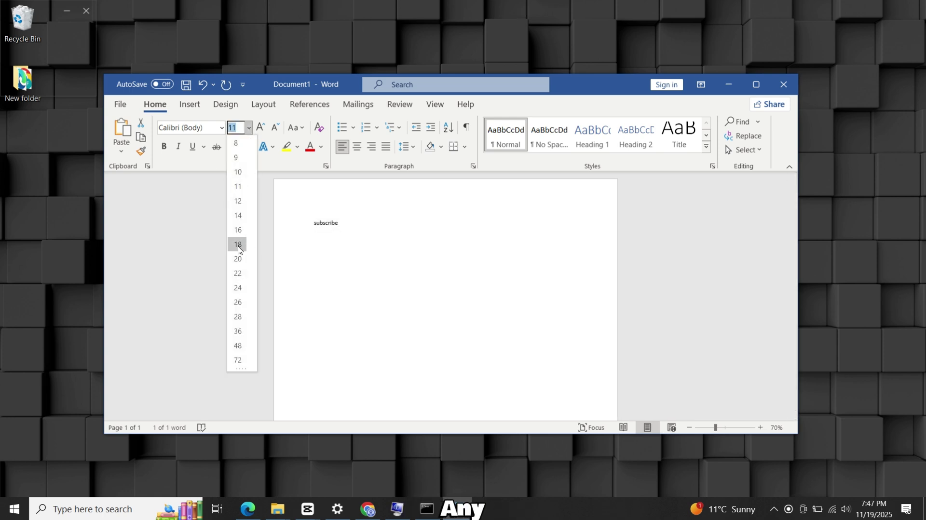
pyautogui.click(238, 244)
pyautogui.click(423, 232)
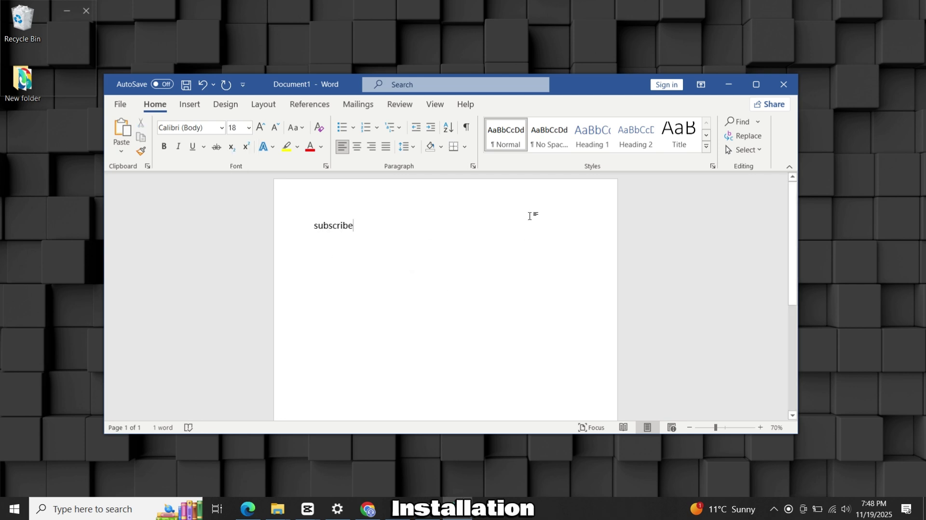
# Close the Word document without saving its changes and launch PowerPoint from the recently added apps.
pyautogui.click(783, 84)
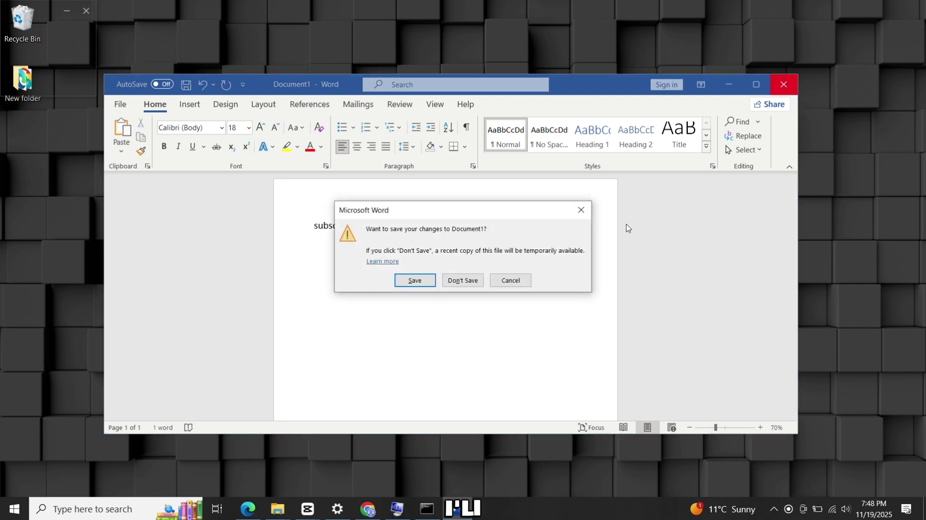
pyautogui.click(456, 282)
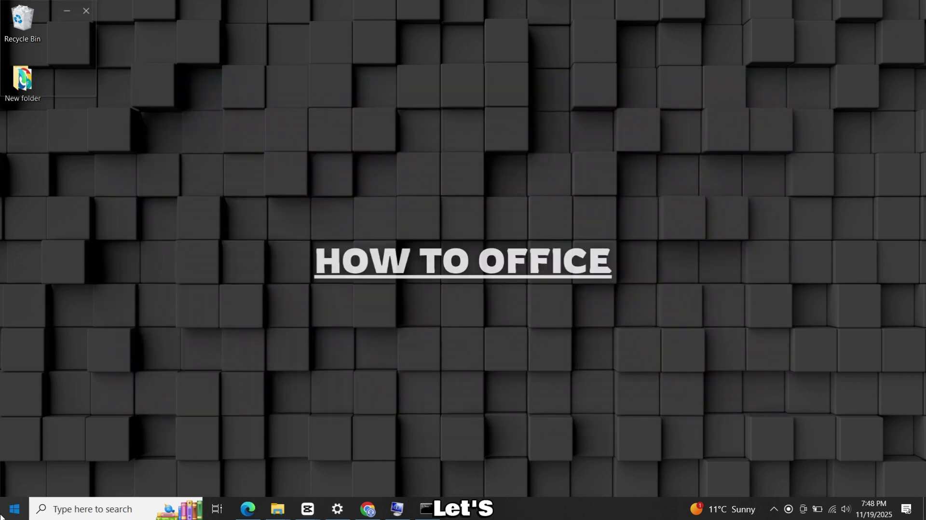
pyautogui.click(13, 509)
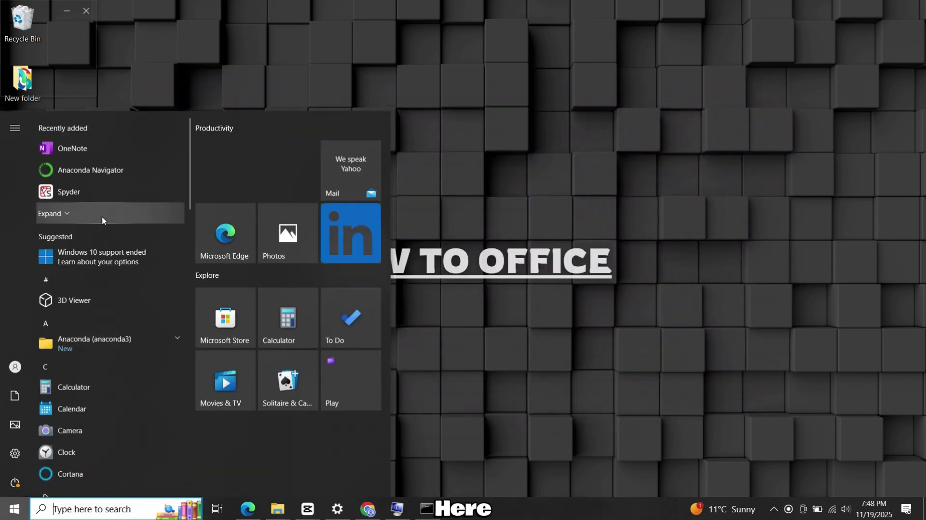
pyautogui.click(102, 219)
pyautogui.click(99, 300)
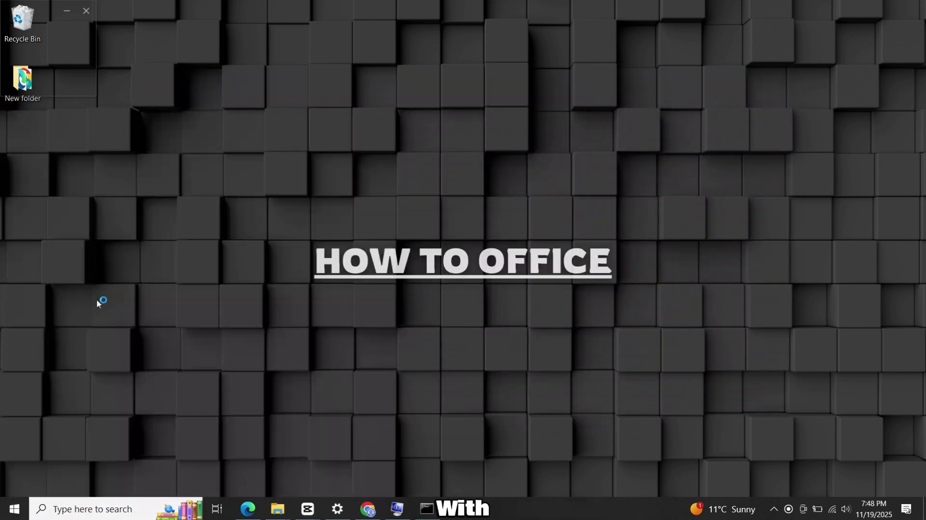